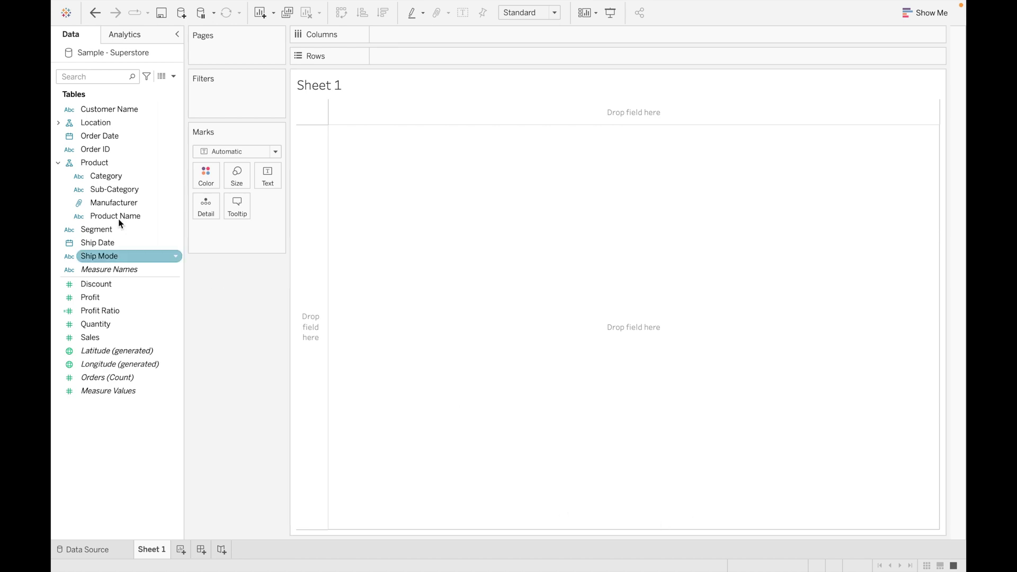
Step: Open the Create Group dialog for the Sub-Category field
click(142, 136)
click(129, 163)
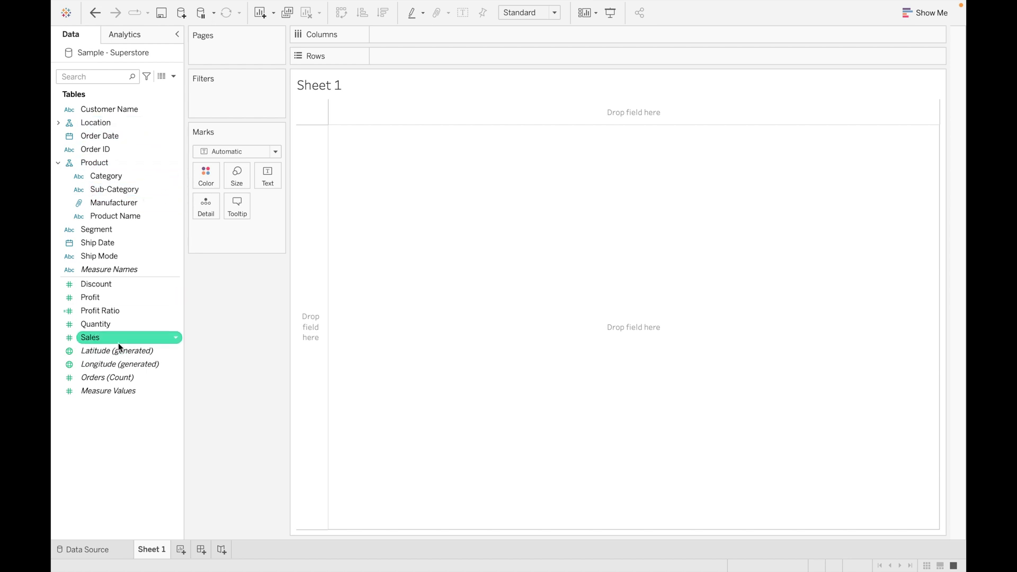
click(152, 190)
right_click(152, 189)
mouse_move(190, 269)
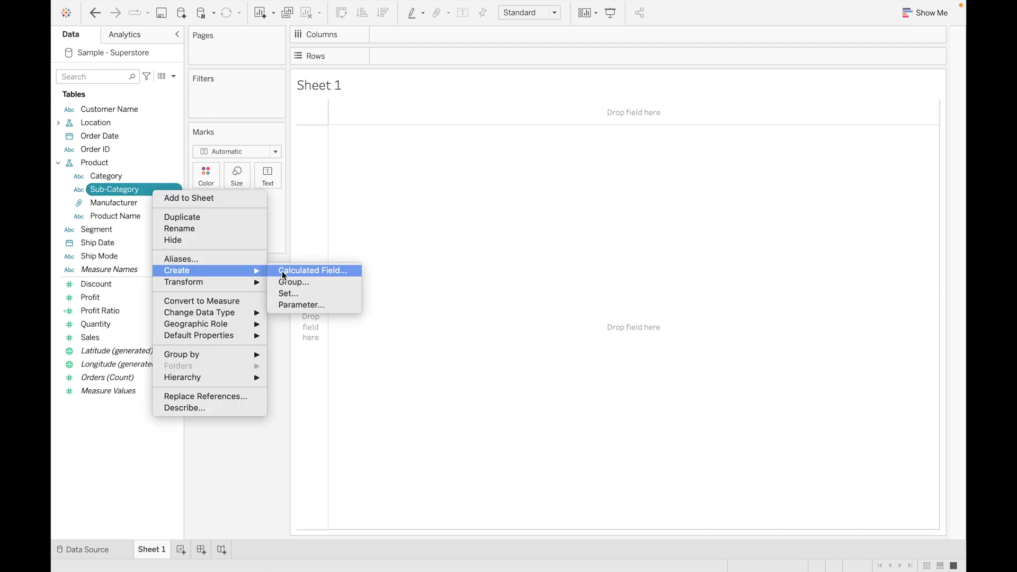
click(291, 282)
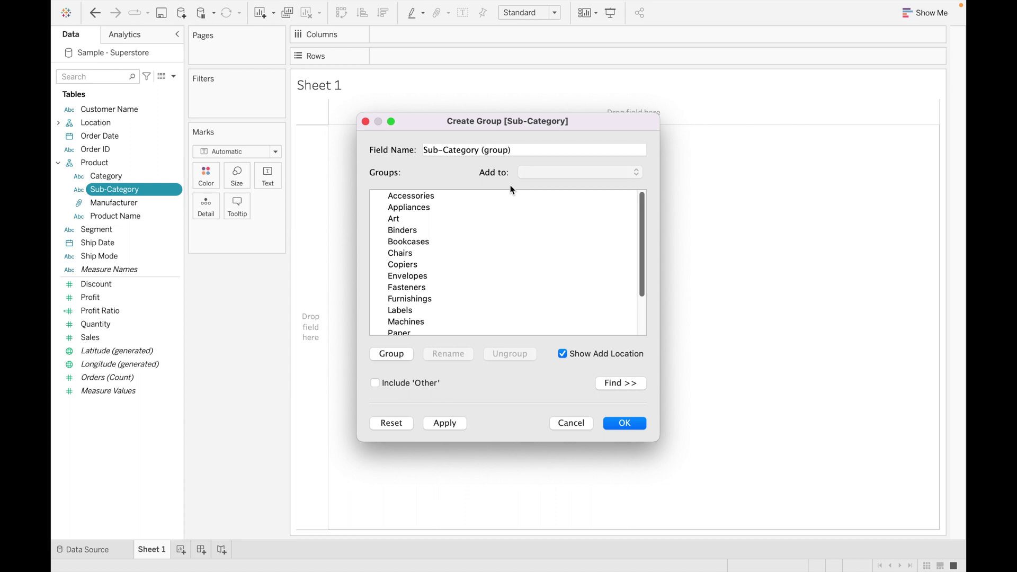
click(523, 151)
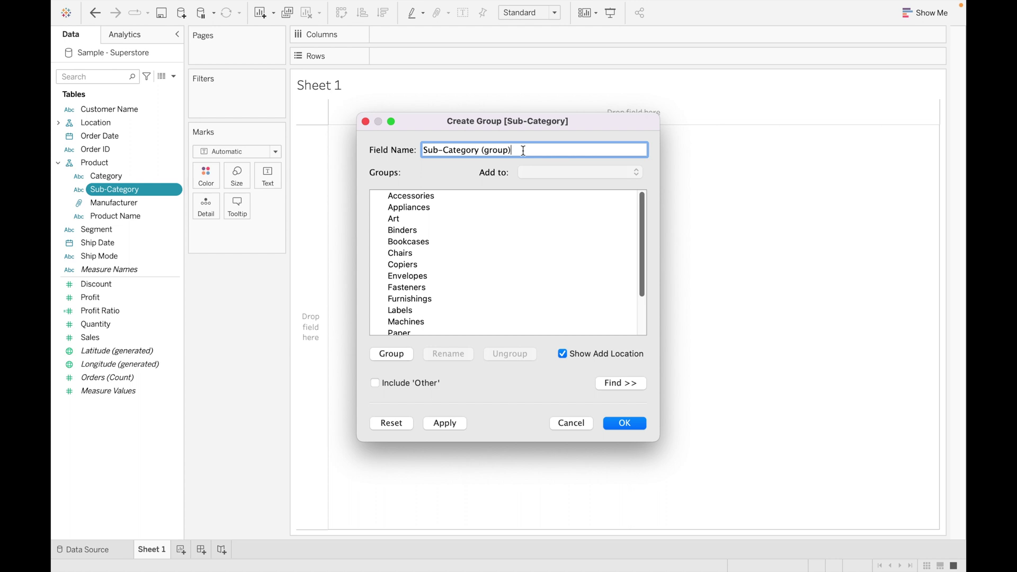
Step: Group Accessories alone as a test, then ungroup it again
click(422, 200)
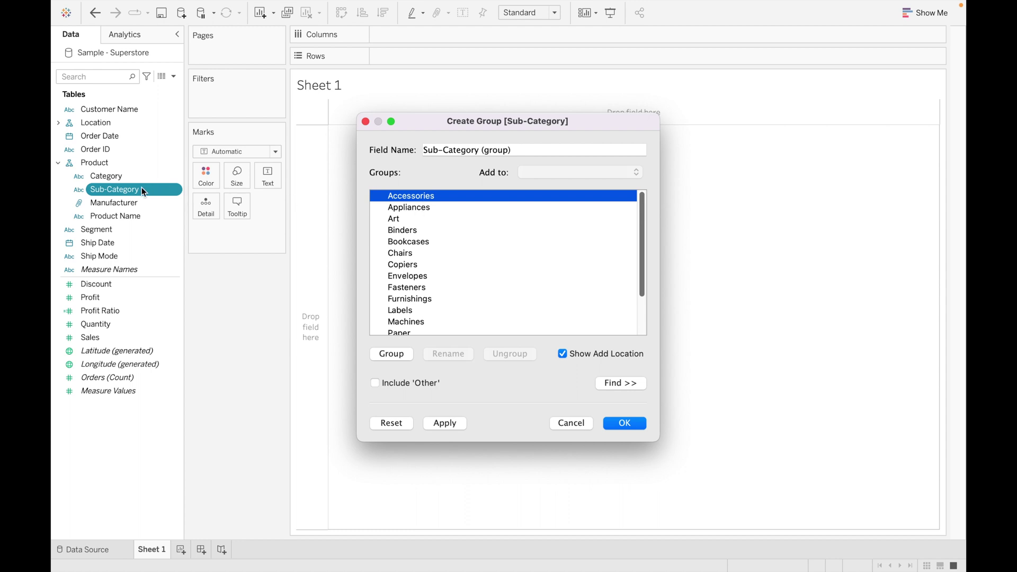
click(396, 356)
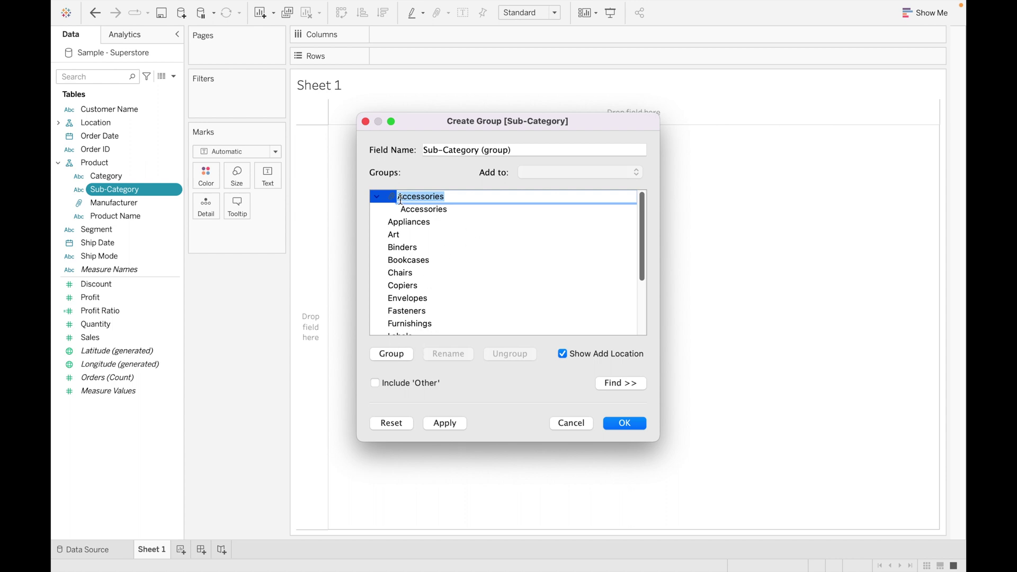
click(378, 197)
right_click(379, 199)
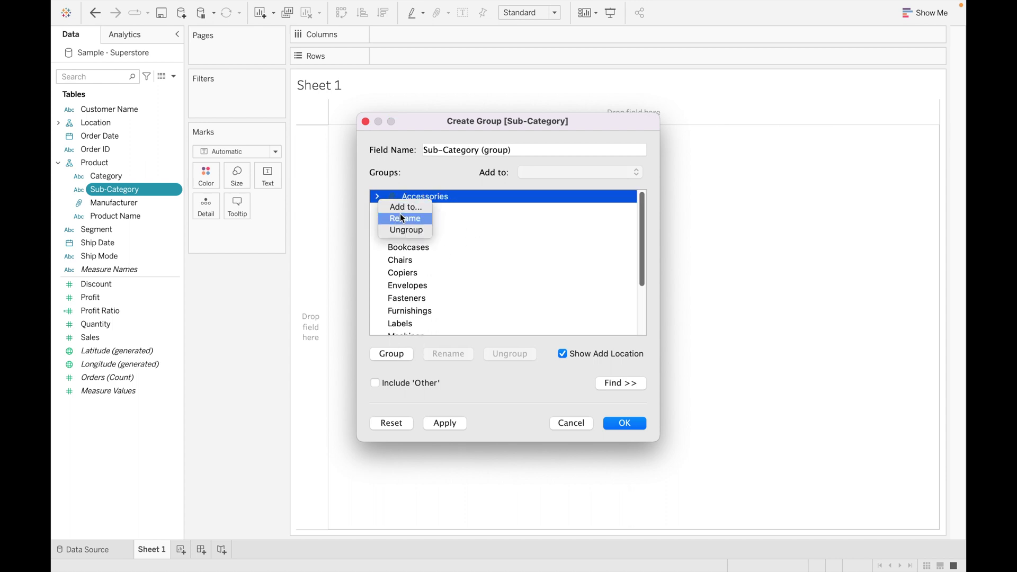
click(413, 230)
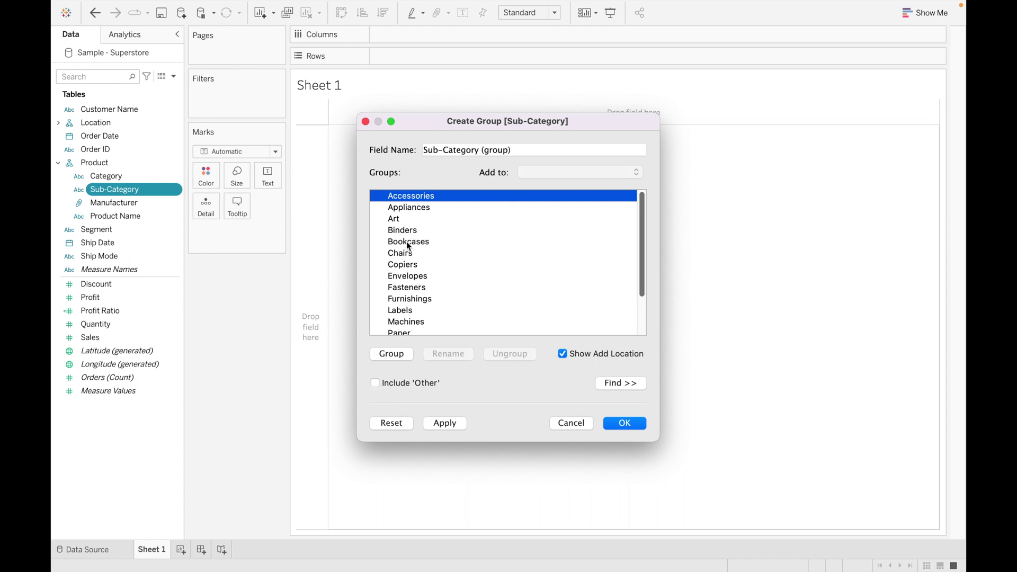
Step: Group Accessories, Appliances and Art and rename the group Start with A
scroll(421, 276, down, 3)
scroll(421, 276, up, 3)
key(shift+Down)
key(shift+Down)
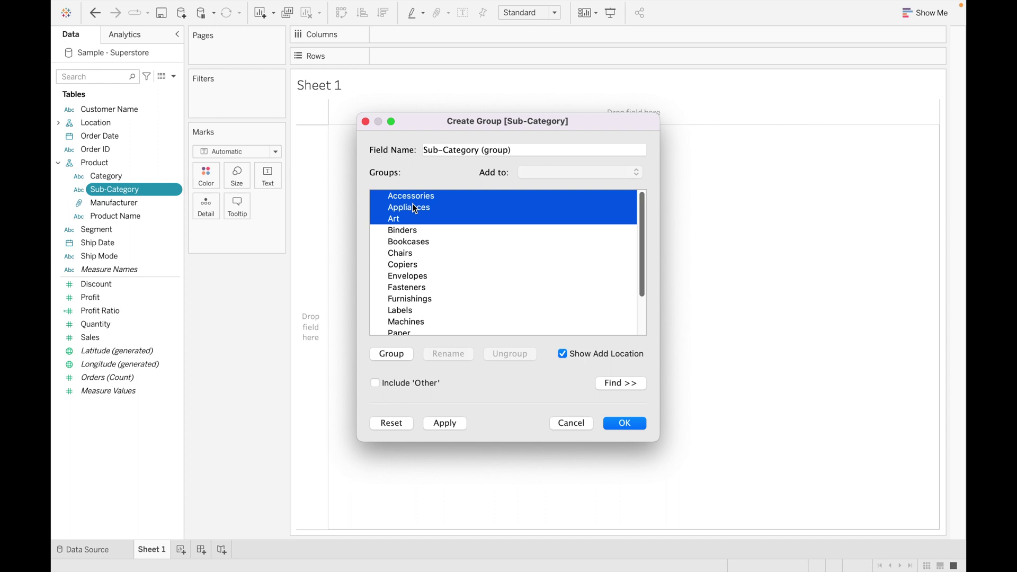
right_click(415, 208)
click(433, 214)
key(BackSpace)
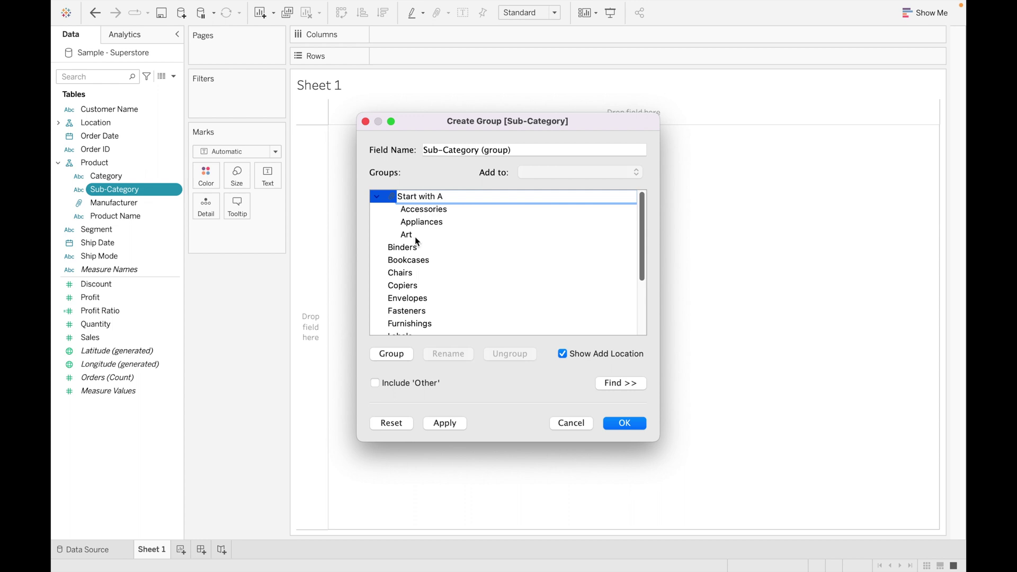
Step: Group Binders and Bookcases under the name Start with B
click(406, 246)
key(shift+Down)
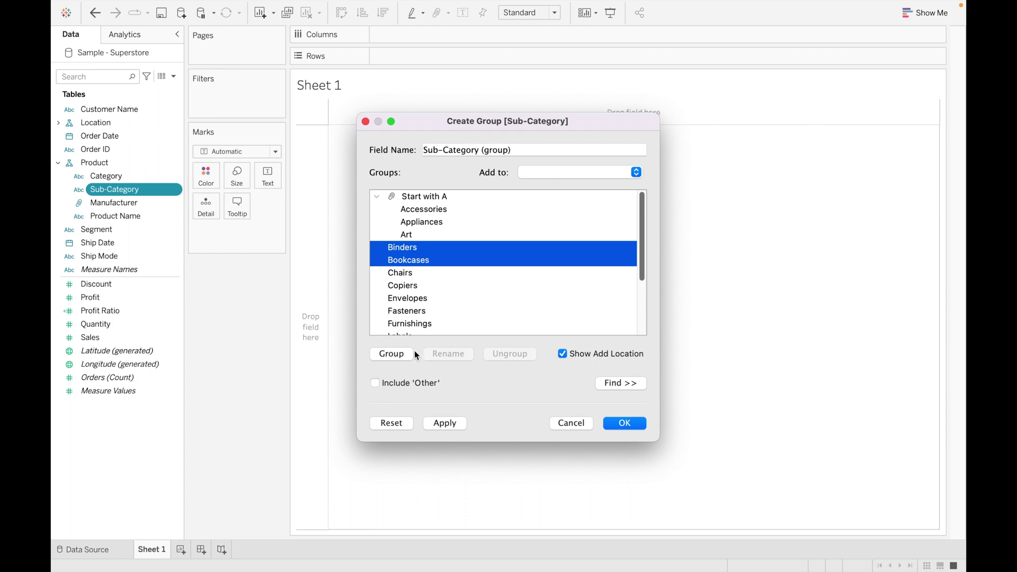
click(395, 354)
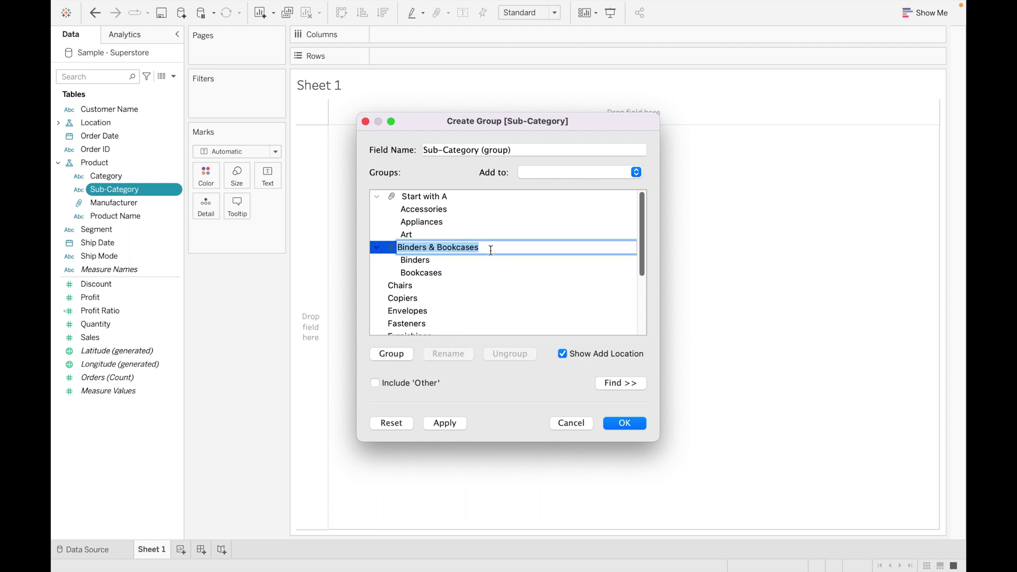
key(BackSpace)
text(Start with B)
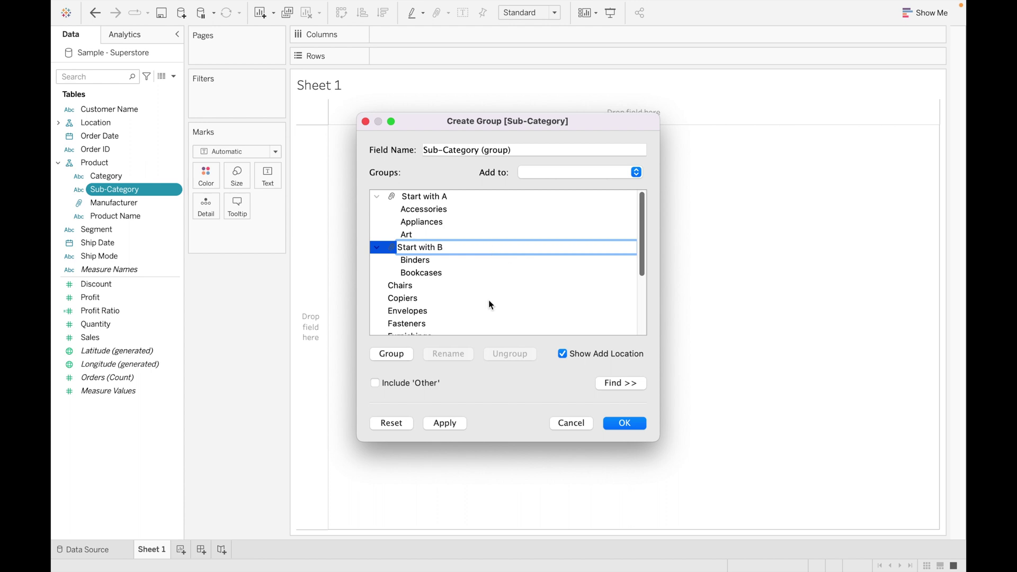
Step: Group Chairs and Copiers as Start with C
click(450, 307)
click(406, 289)
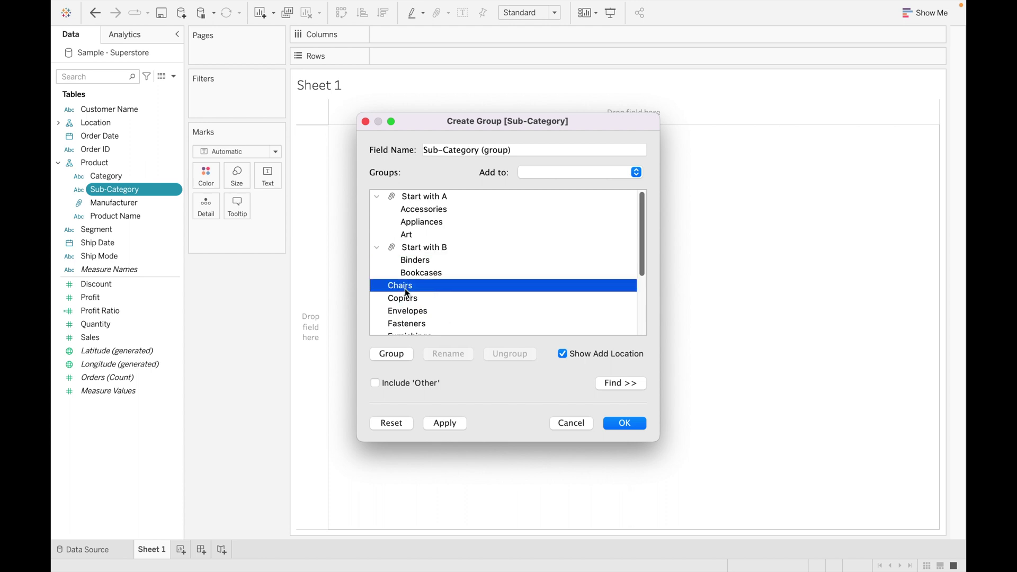
key(shift+Down)
click(395, 358)
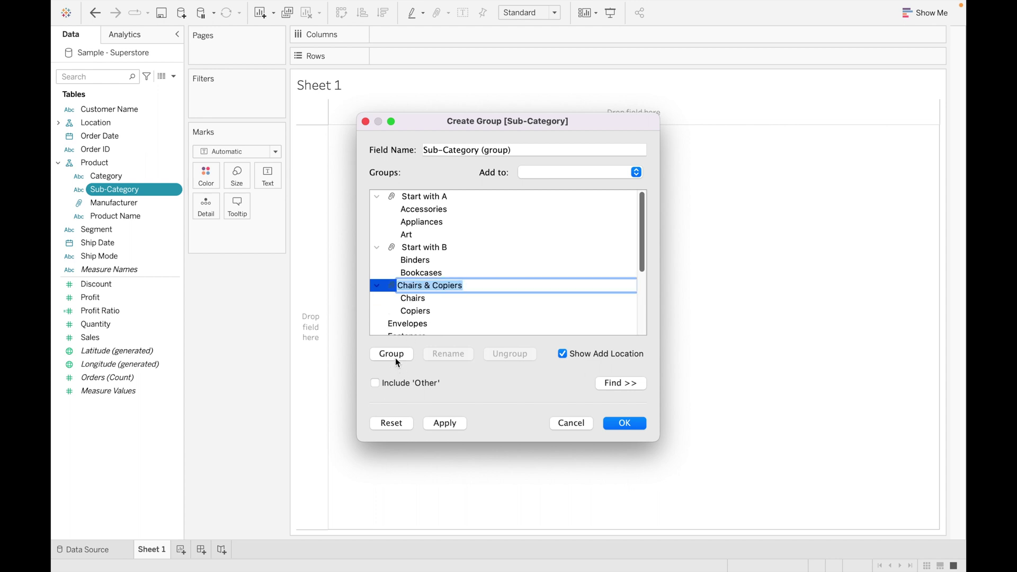
key(BackSpace)
text(Start with C)
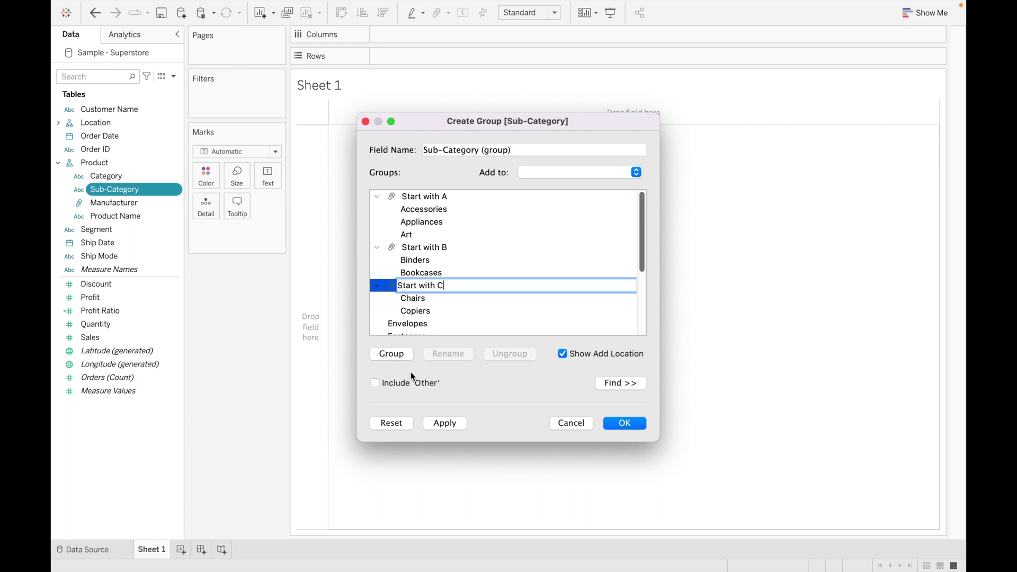
click(481, 268)
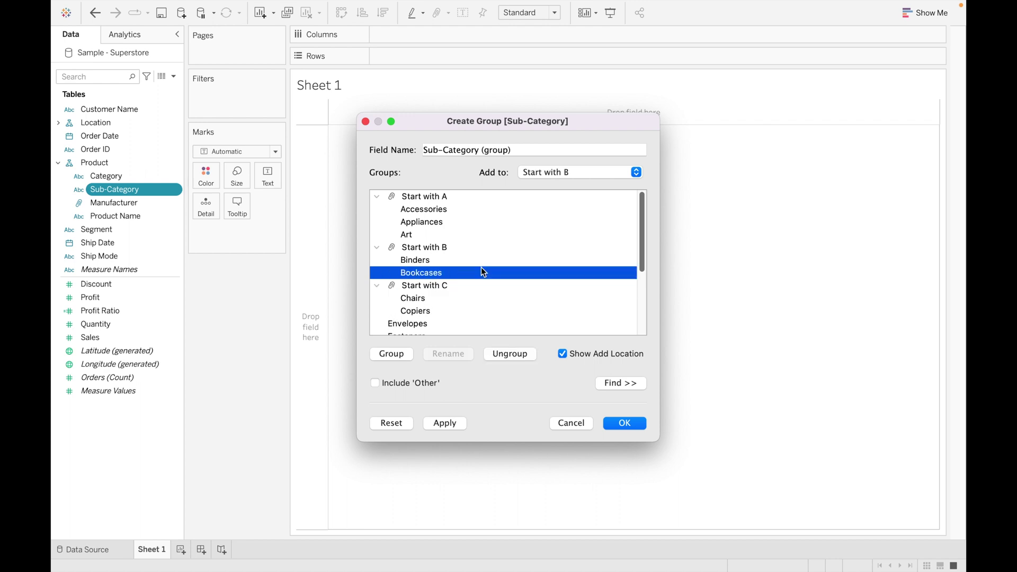
Step: Group Fasteners and Furnishings as Start with F
scroll(459, 294, down, 5)
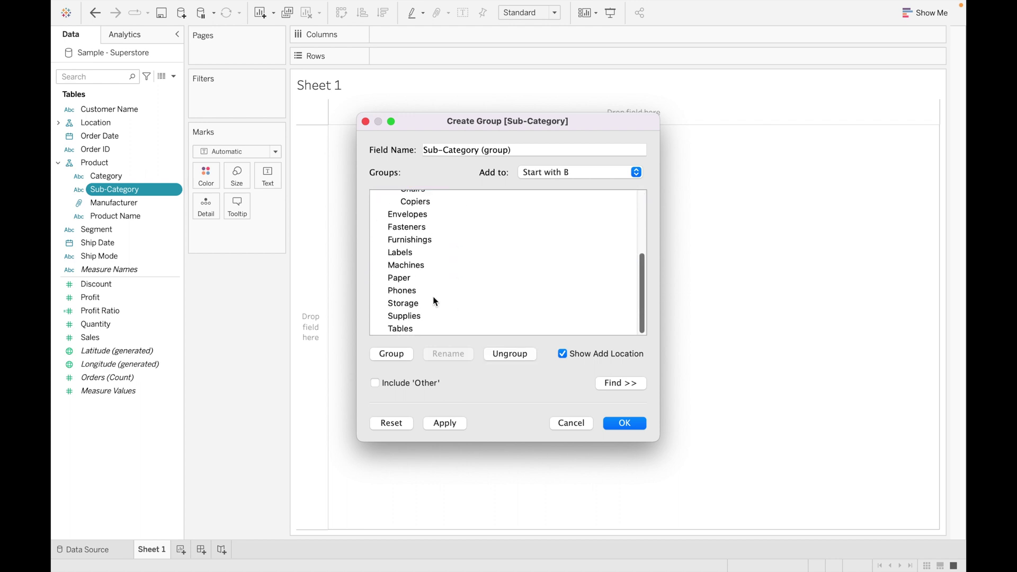
click(412, 228)
key(shift+Down)
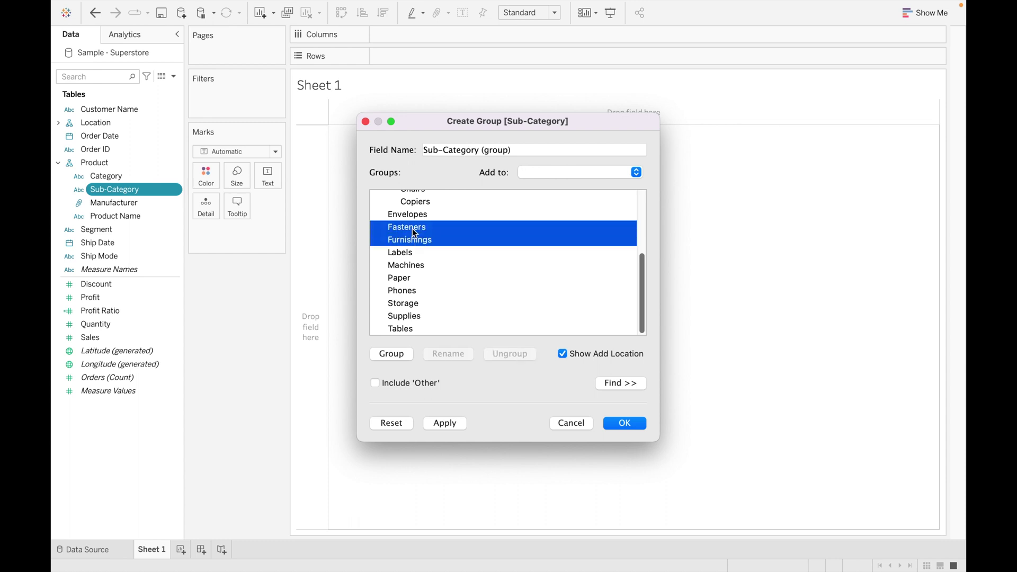
right_click(413, 228)
click(437, 248)
key(BackSpace)
text(Start )
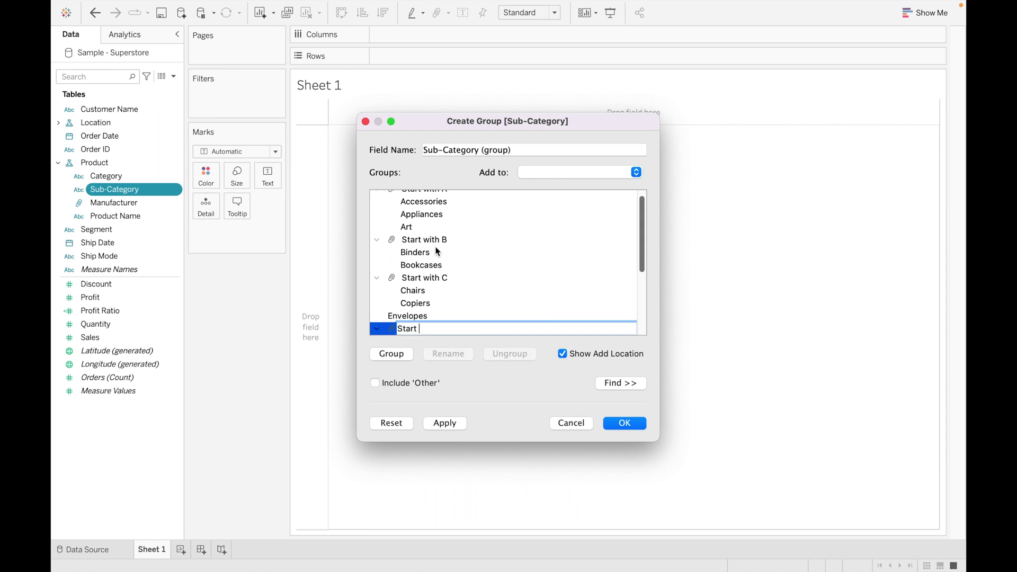
text(with F)
click(521, 280)
Step: Group Paper and Phones as Start with P
scroll(457, 317, down, 1)
scroll(457, 316, down, 4)
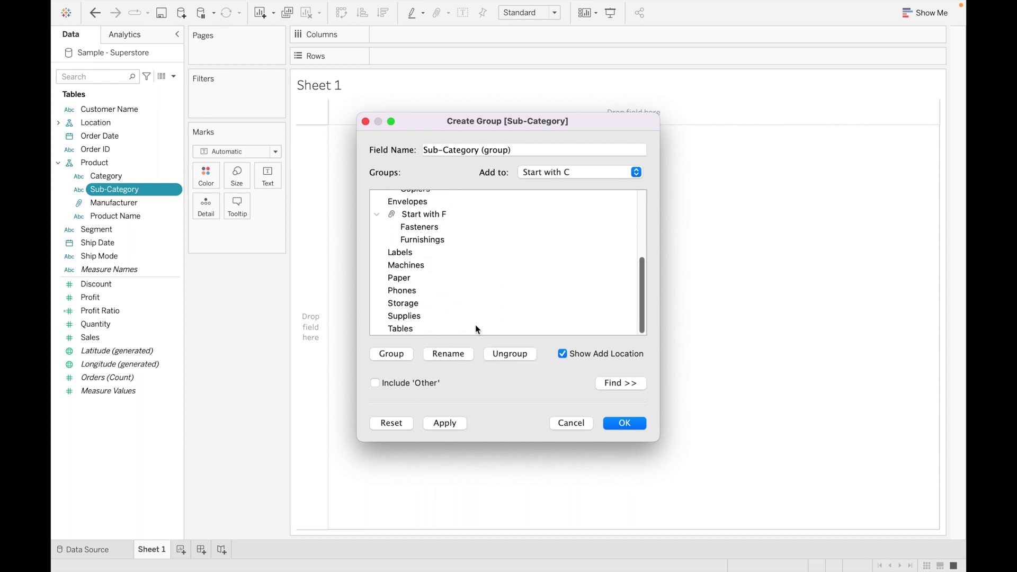
click(377, 215)
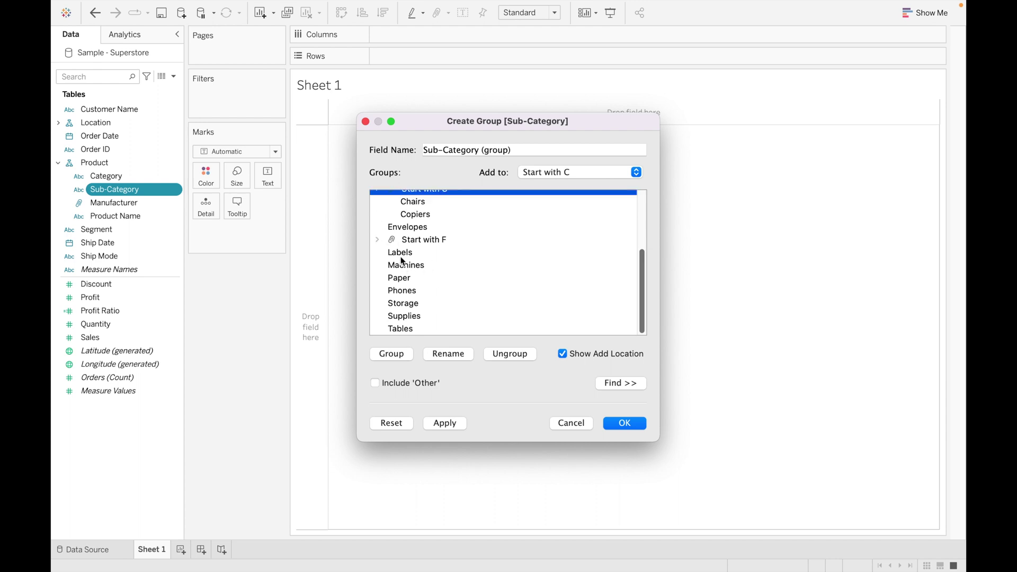
click(405, 281)
key(shift+Down)
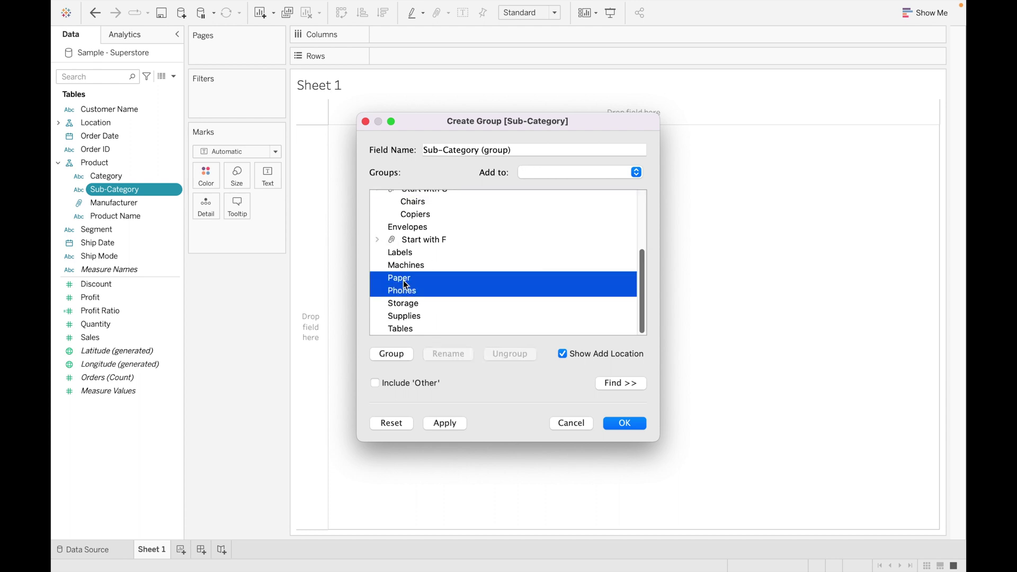
right_click(404, 282)
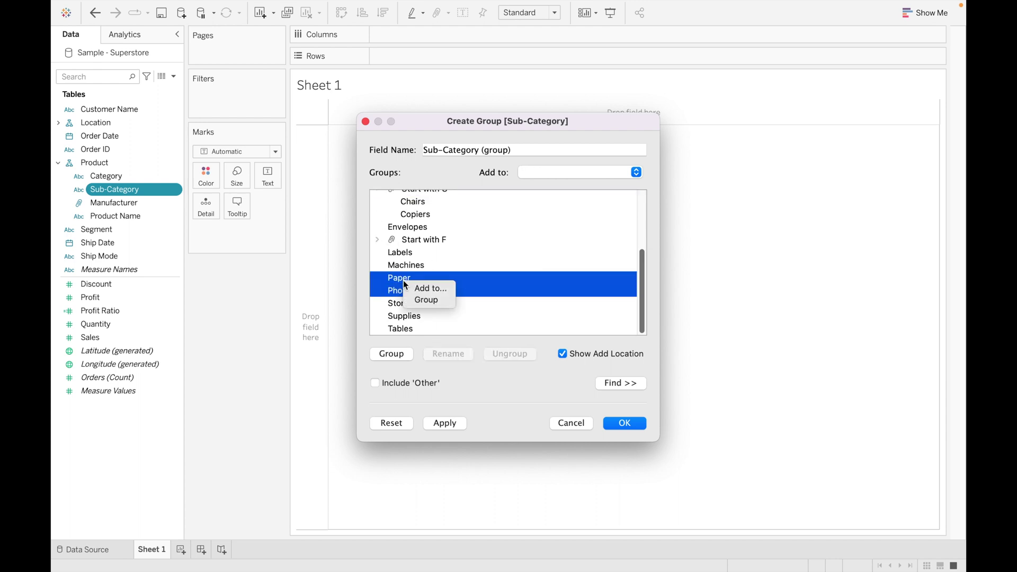
click(443, 300)
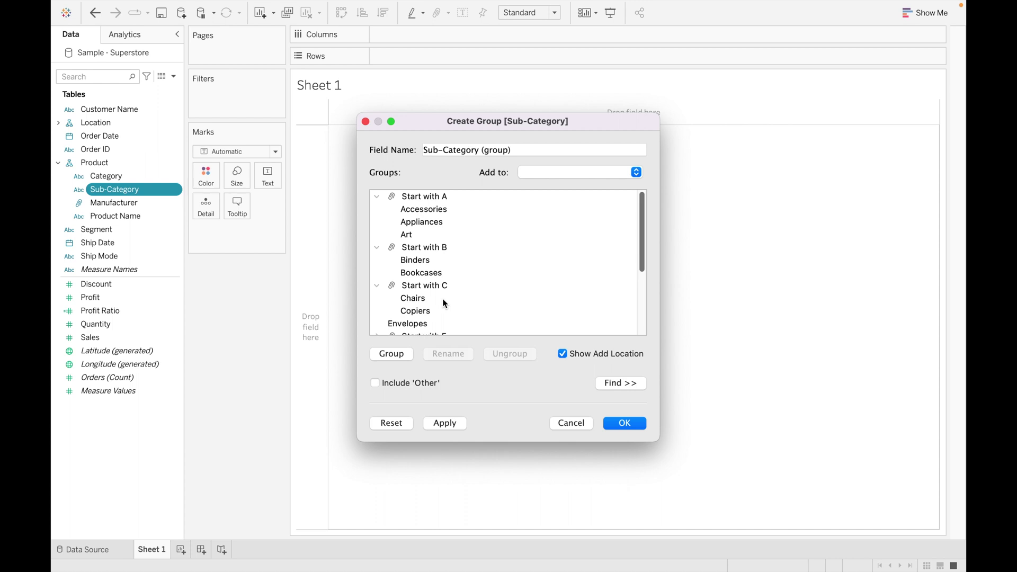
Step: Group Storage and Supplies as Start with S
scroll(453, 293, down, 5)
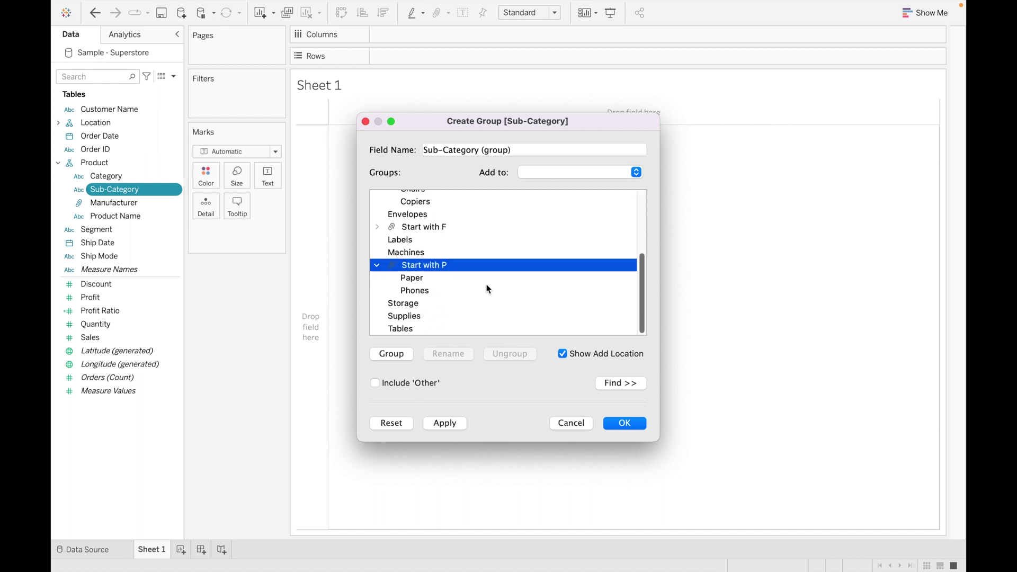
click(413, 304)
key(shift+Down)
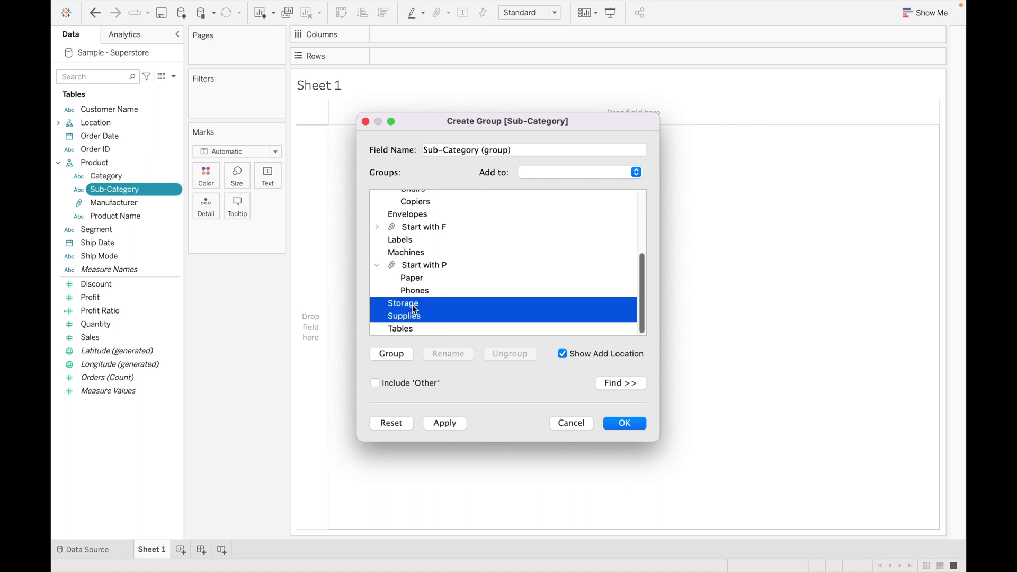
right_click(413, 306)
click(438, 323)
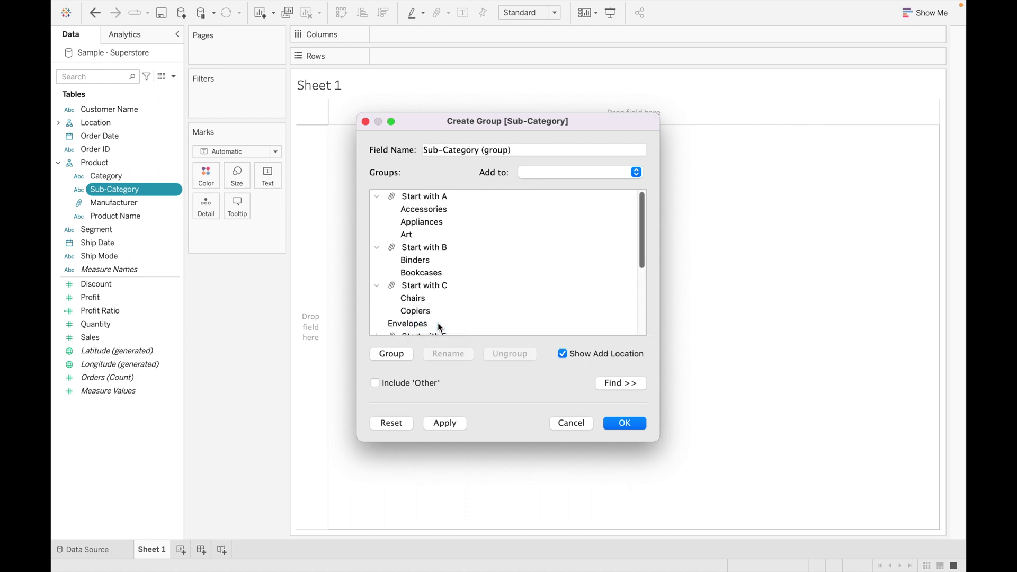
scroll(467, 305, down, 5)
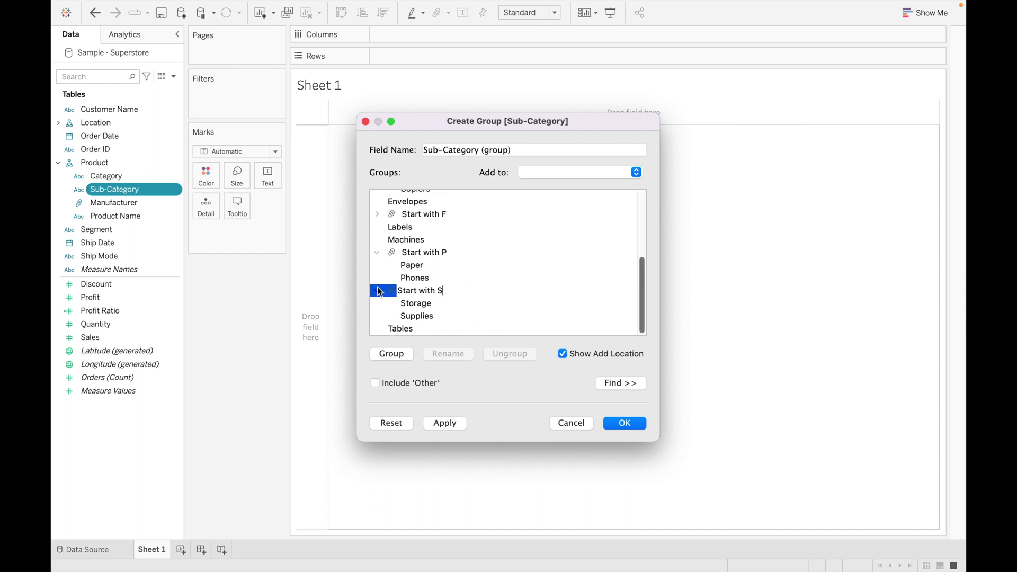
key(Return)
Step: Collapse the Start with P, C, B and A groups
click(376, 263)
click(377, 214)
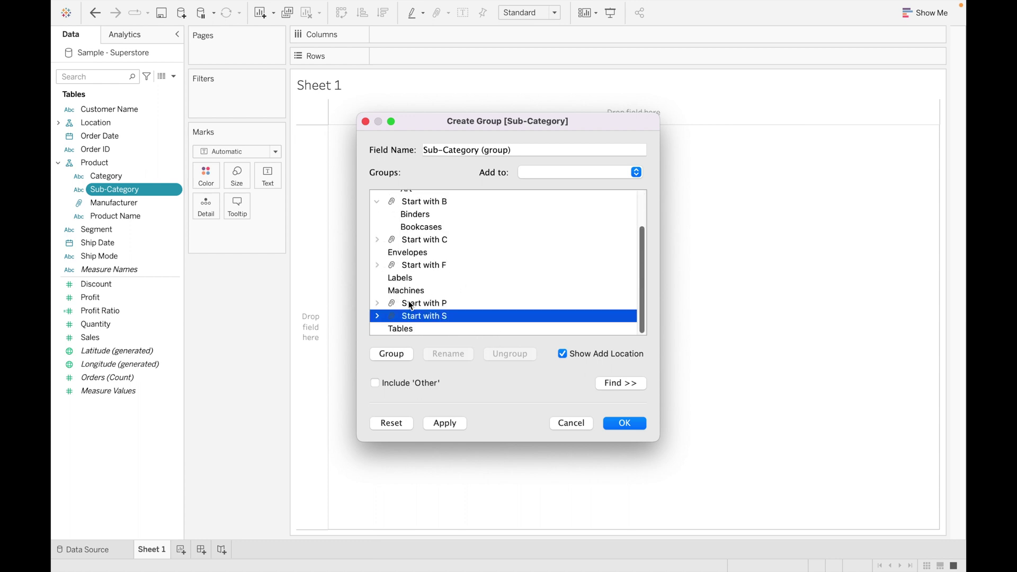
scroll(443, 229, up, 2)
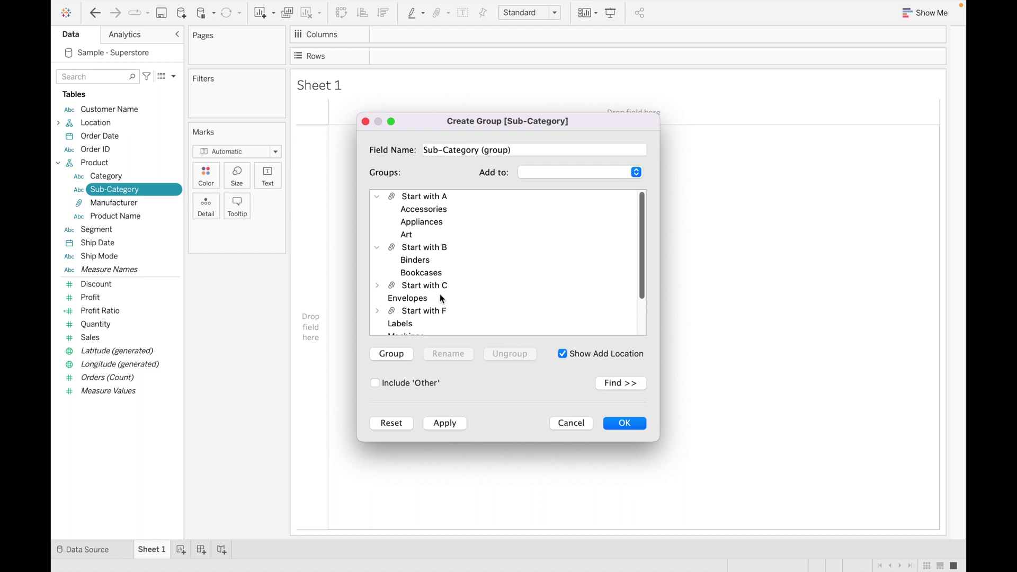
click(376, 248)
click(377, 198)
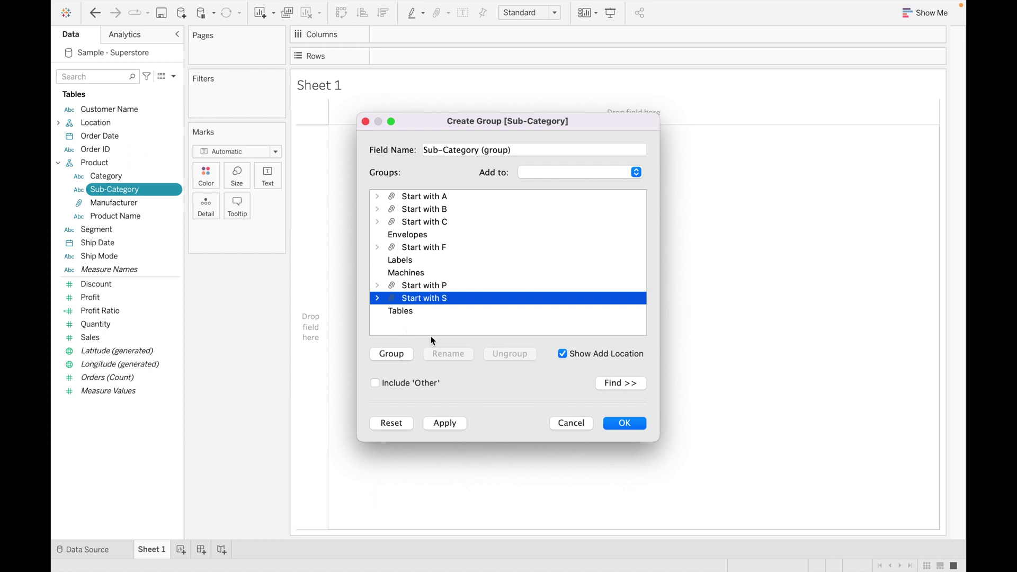
Step: Include an Other group and move Fasteners into Start with A
click(376, 383)
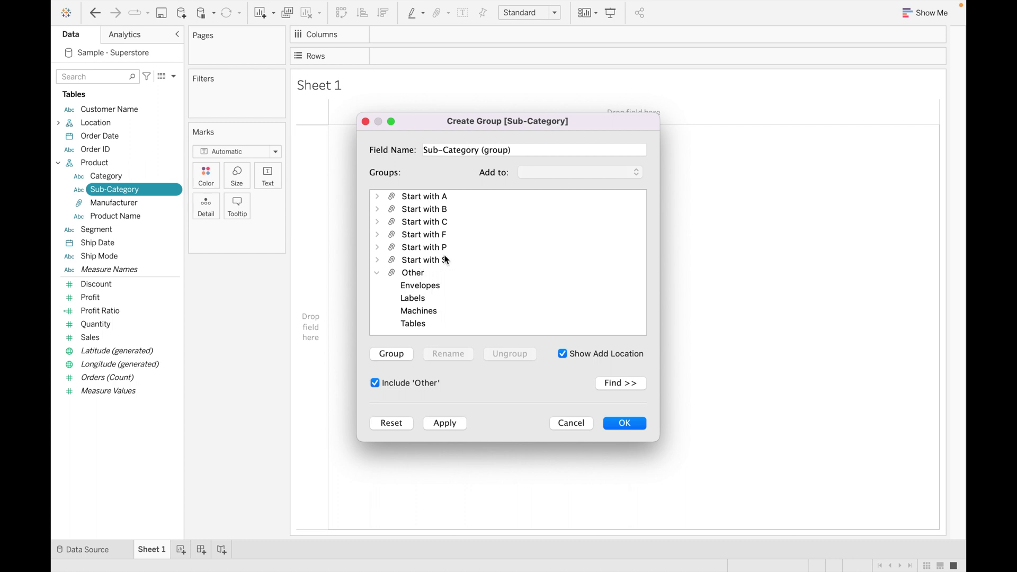
click(431, 237)
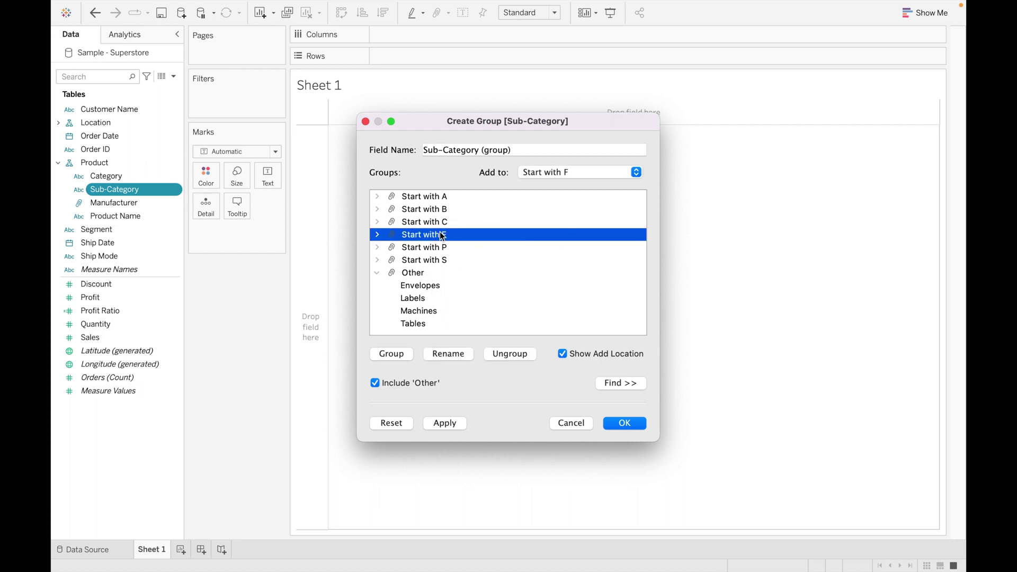
click(378, 234)
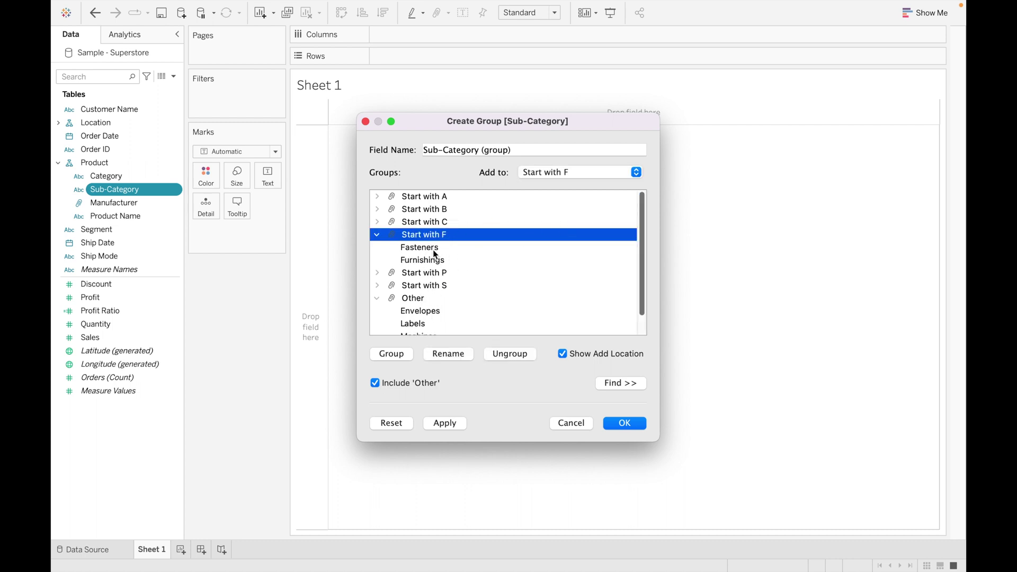
click(434, 249)
right_click(433, 250)
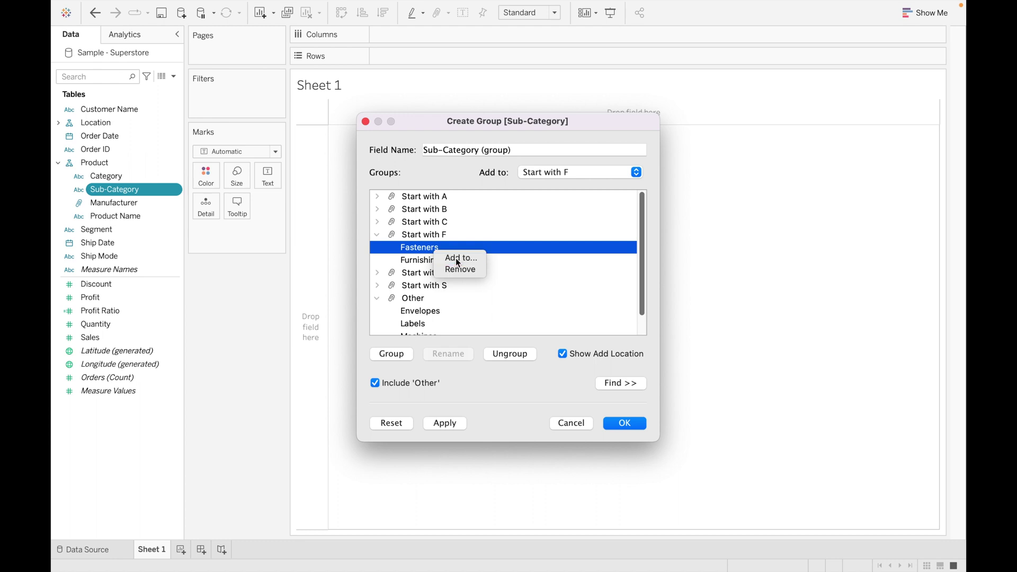
click(456, 259)
click(445, 233)
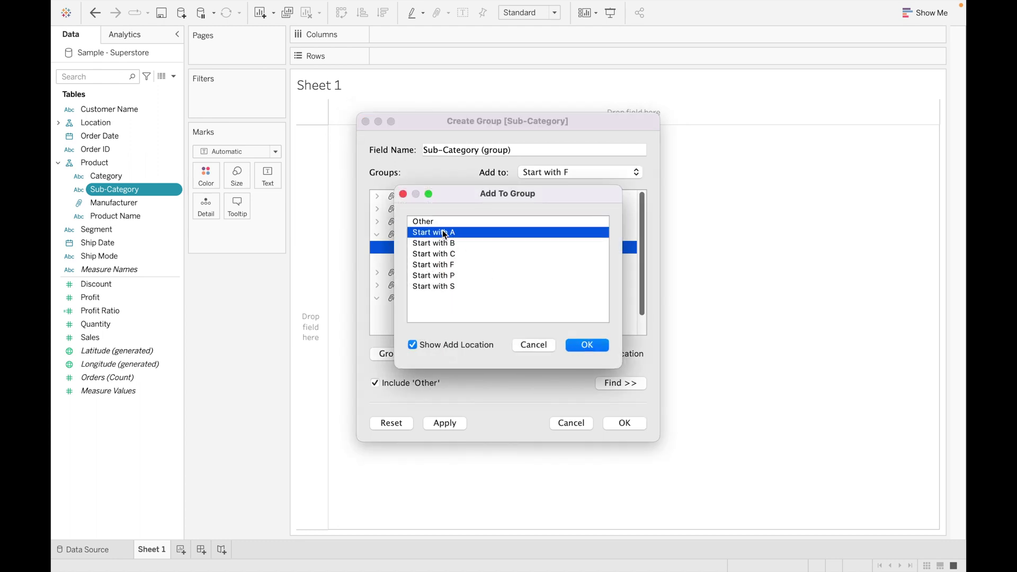
click(591, 346)
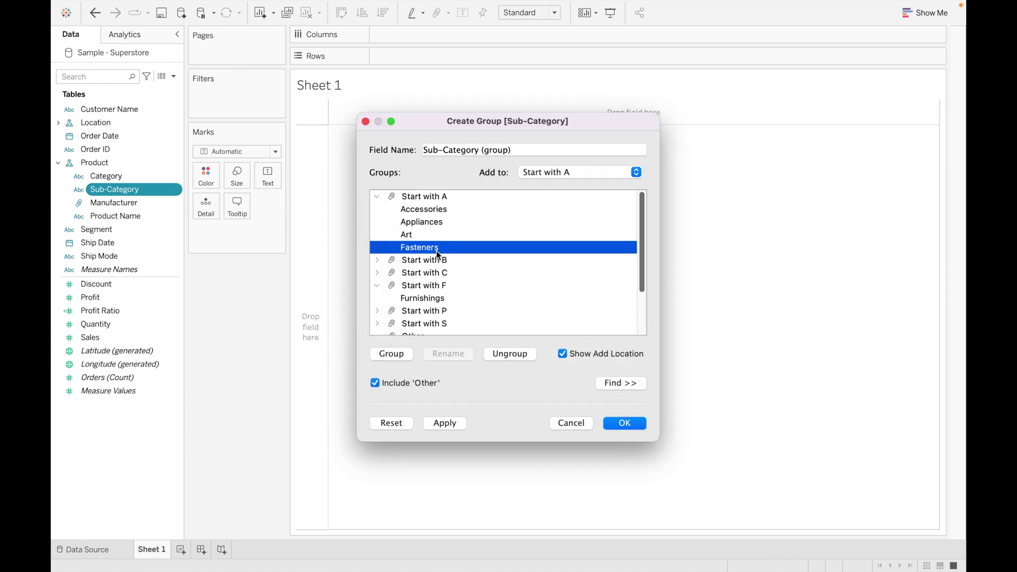
Step: Add the Start with P members, Paper and Phones, to Start with A
click(376, 198)
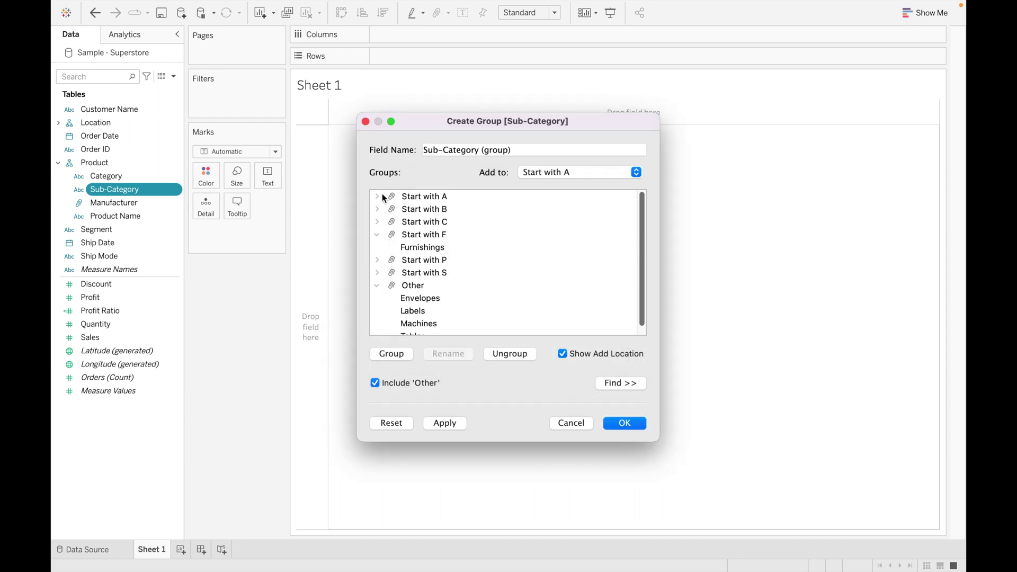
click(418, 261)
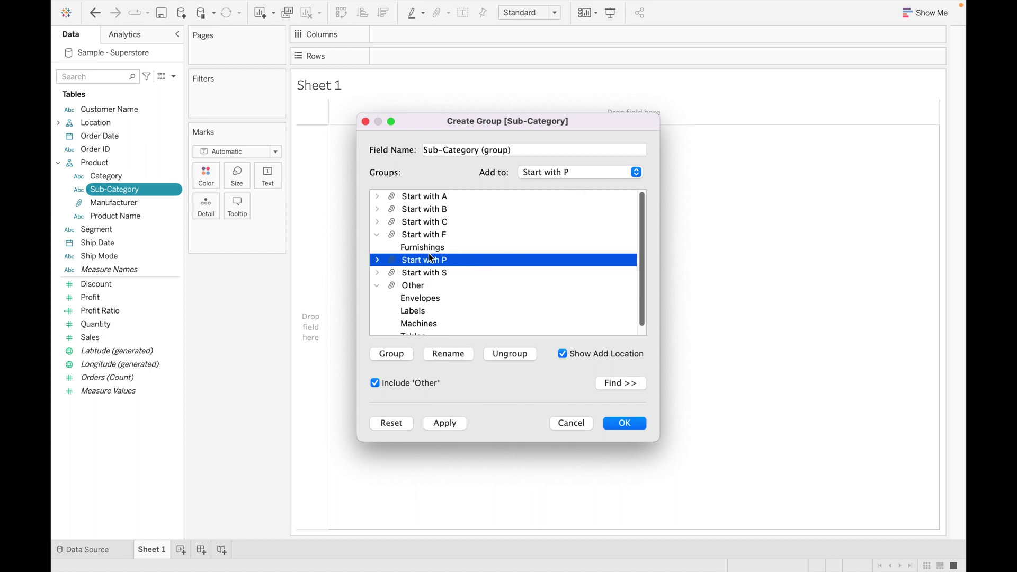
right_click(440, 258)
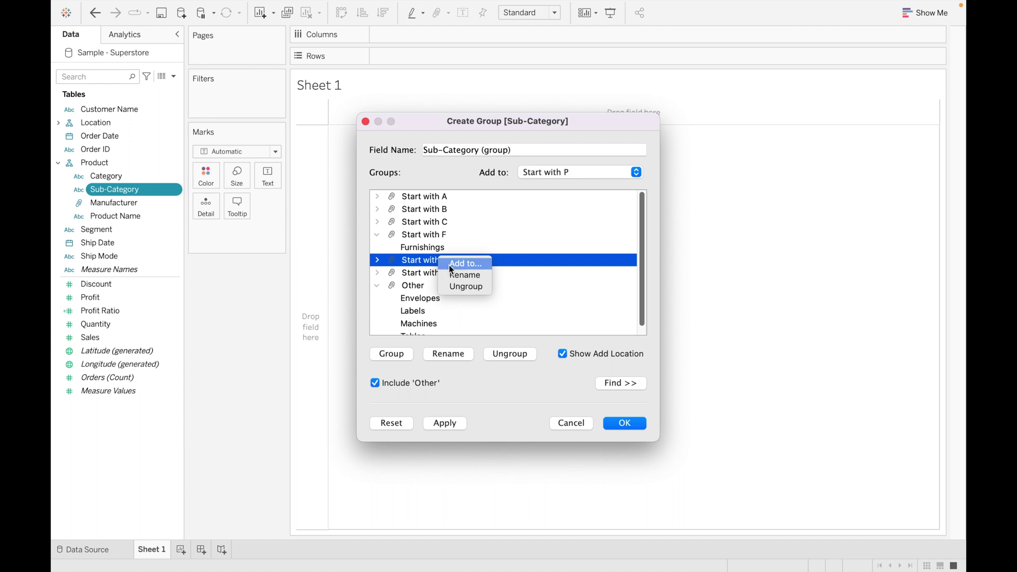
click(469, 263)
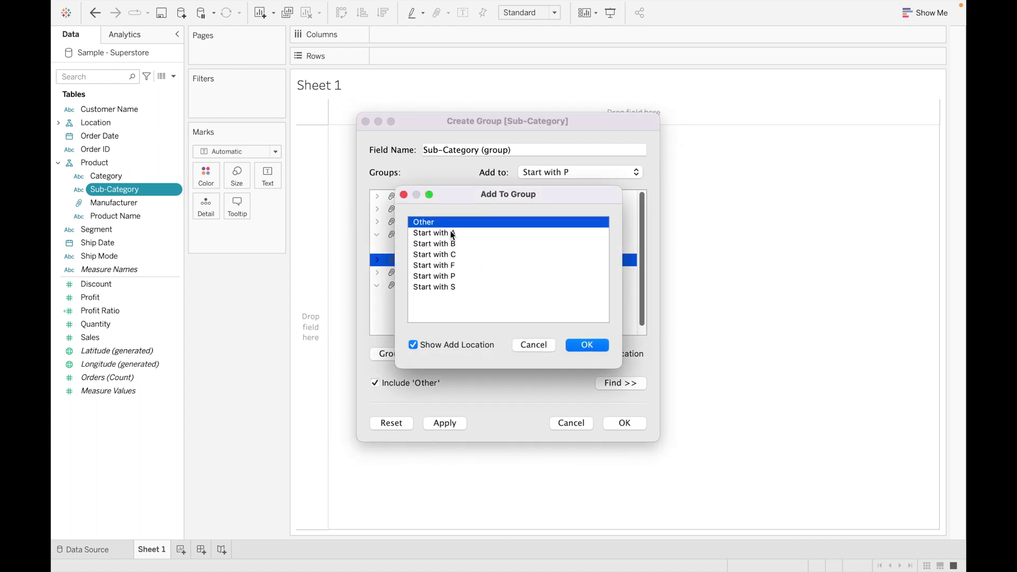
click(452, 234)
click(589, 345)
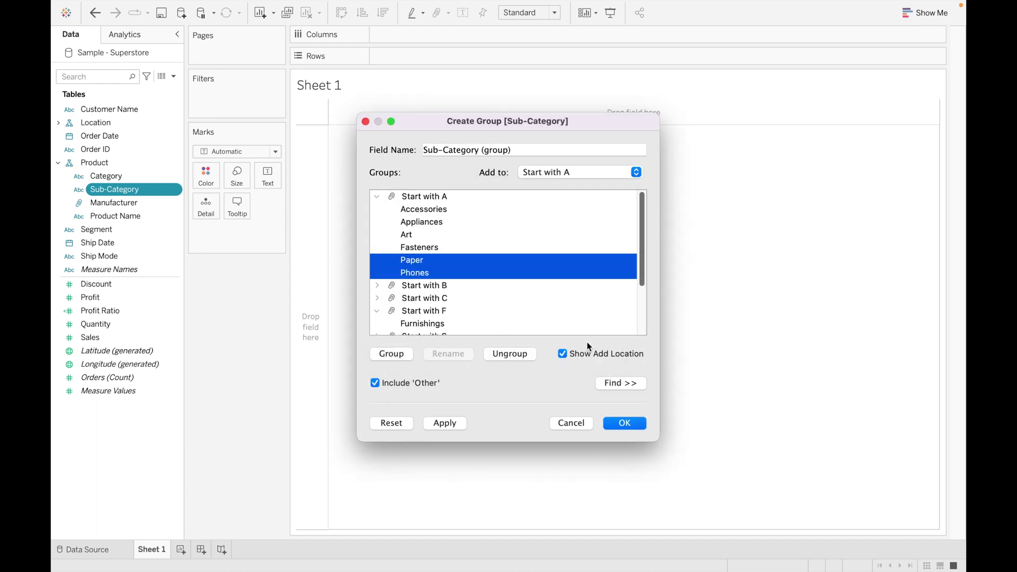
click(378, 197)
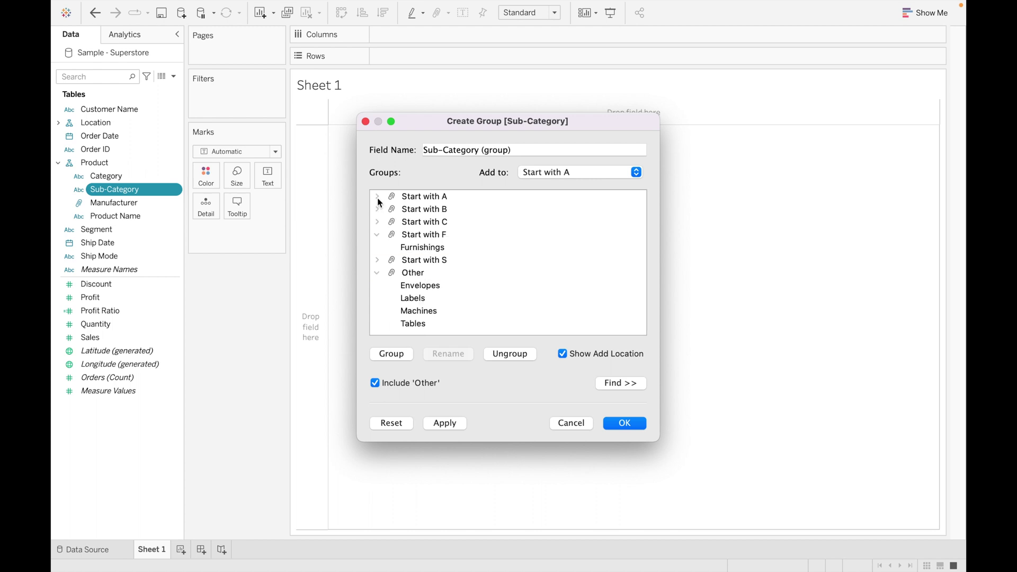
Step: Ungroup Start with A so its members fall into Other
click(378, 197)
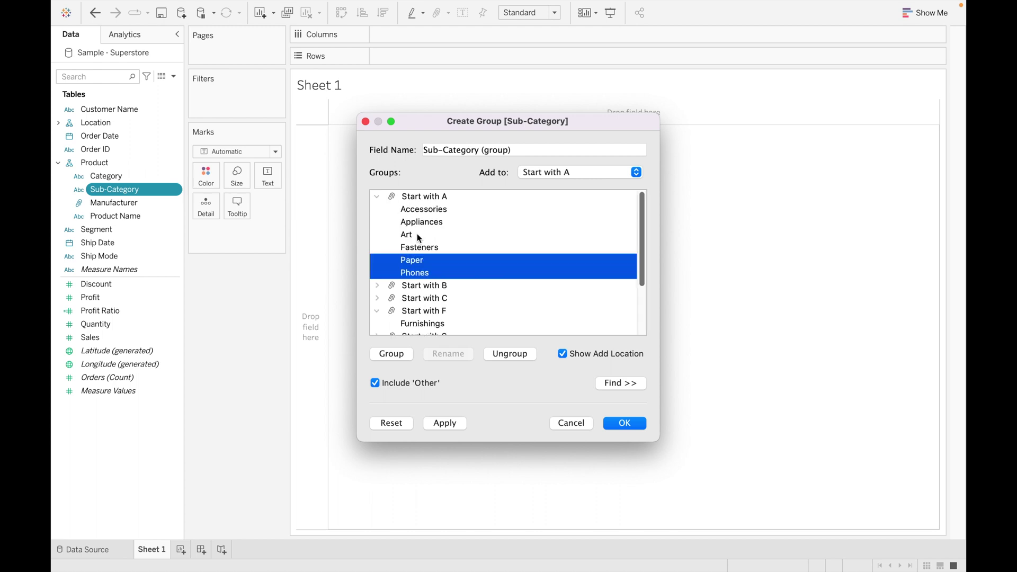
click(463, 235)
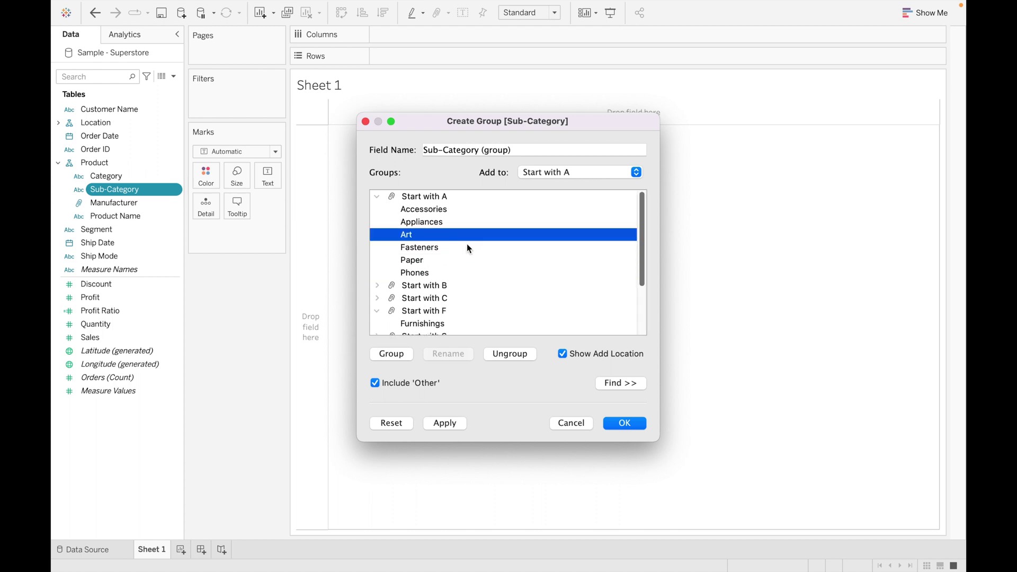
click(377, 197)
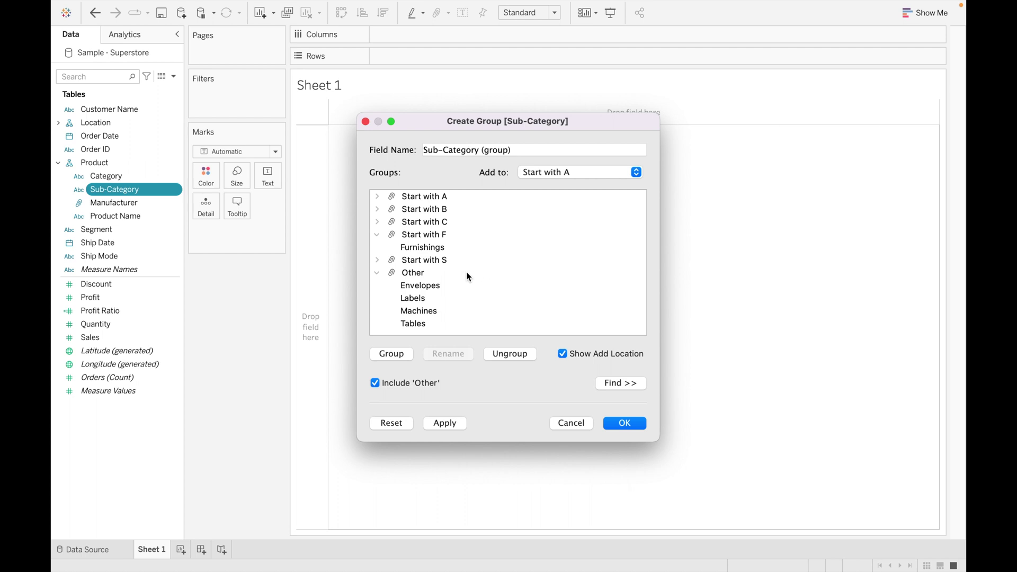
click(422, 200)
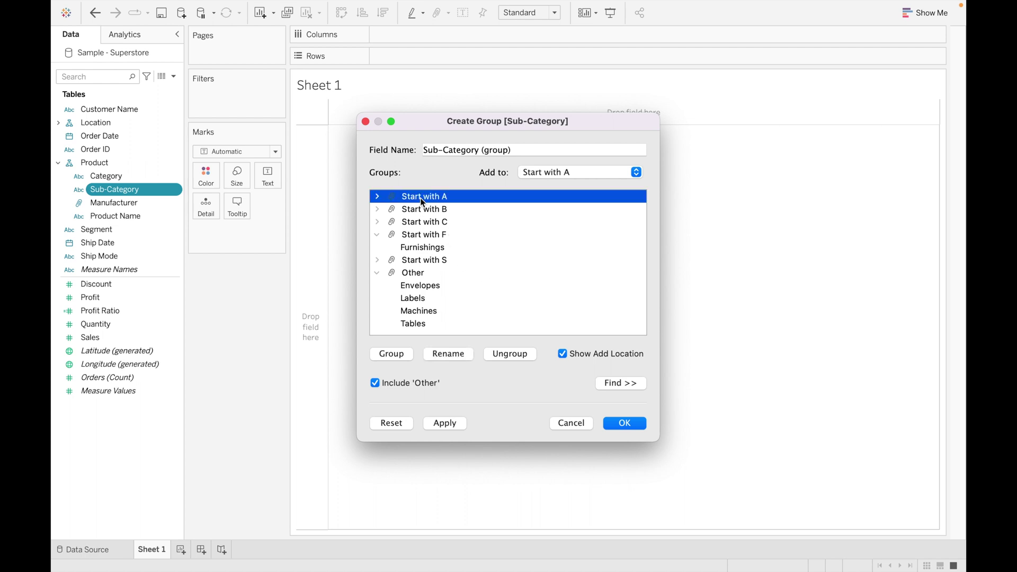
click(504, 355)
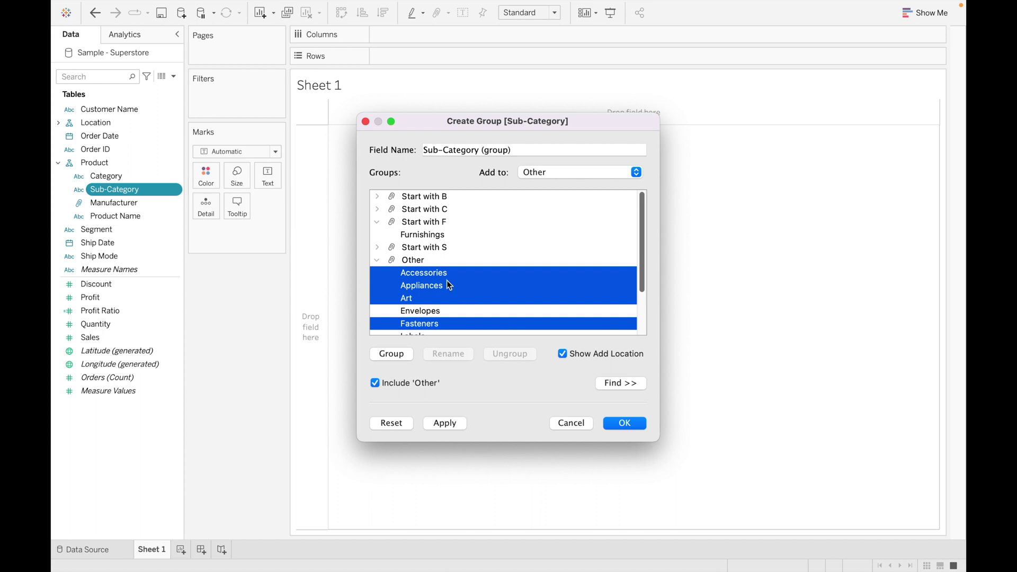
Step: Review the Other group's members and save the Sub-Category (group) field
scroll(447, 281, down, 3)
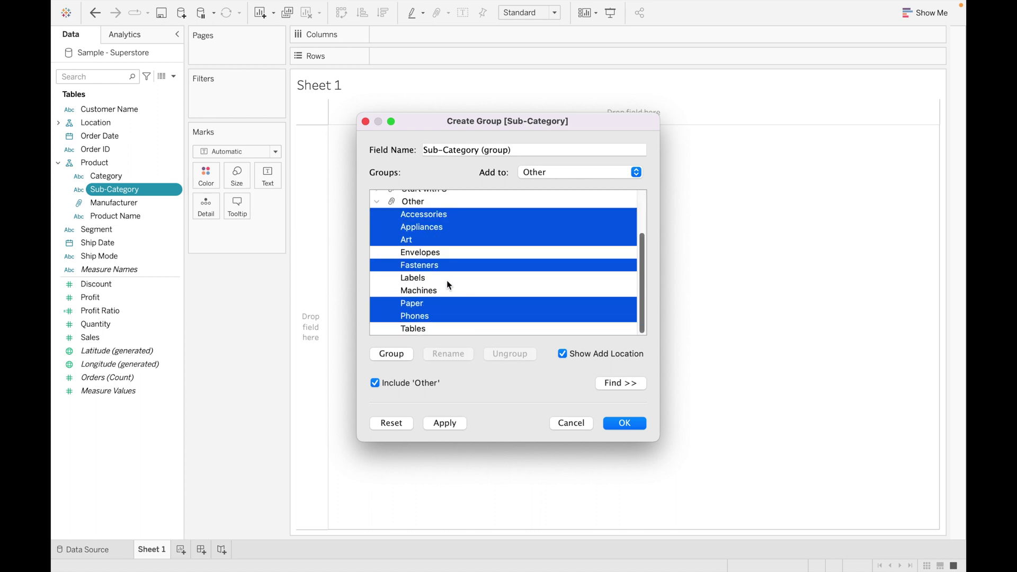
click(439, 278)
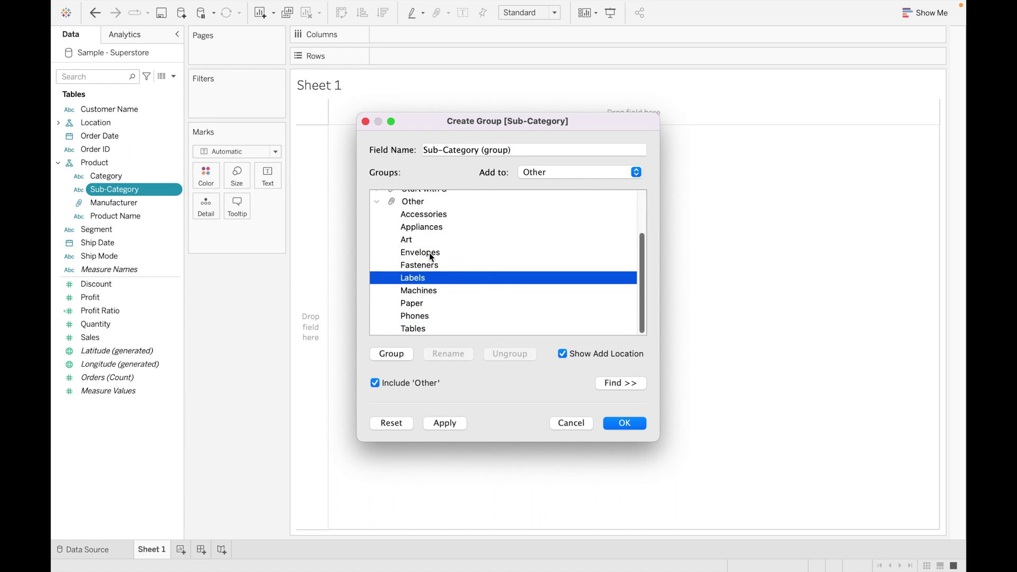
scroll(446, 237, up, 4)
click(380, 259)
click(380, 259)
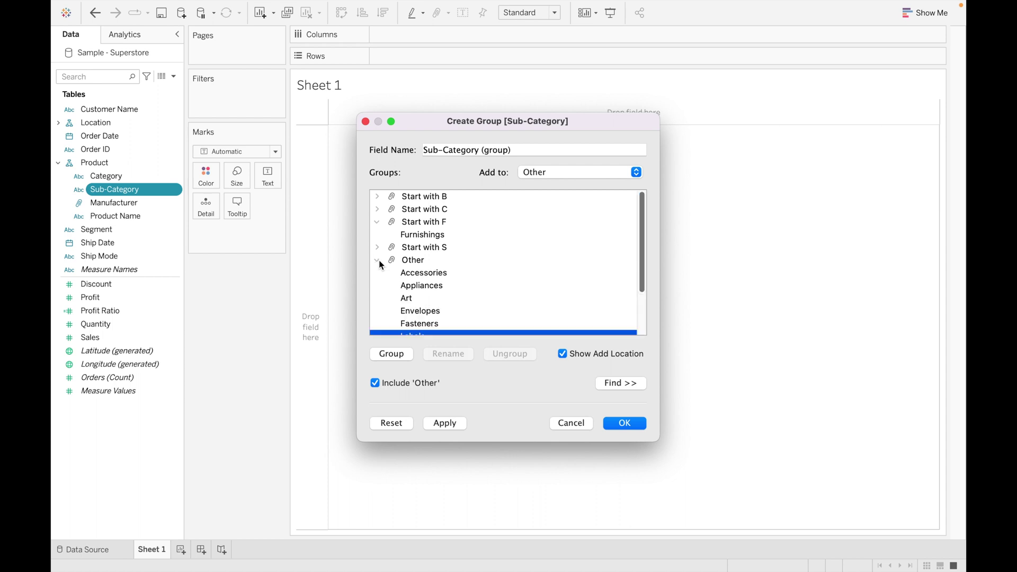
click(448, 285)
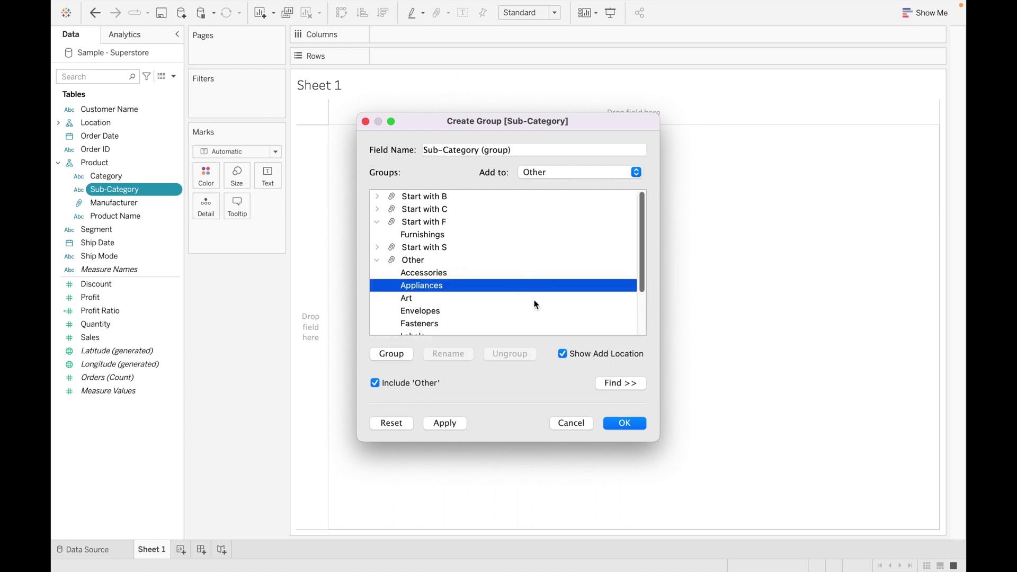
click(619, 422)
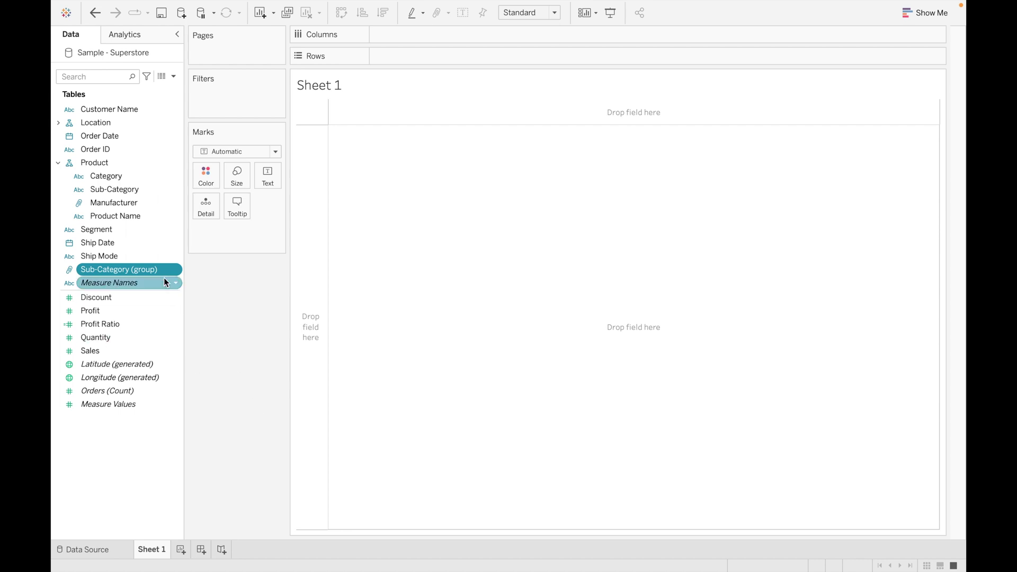
Step: Build a SUM(Sales) table by Sub-Category (group) and rename the sheet Method - 1
double_click(144, 270)
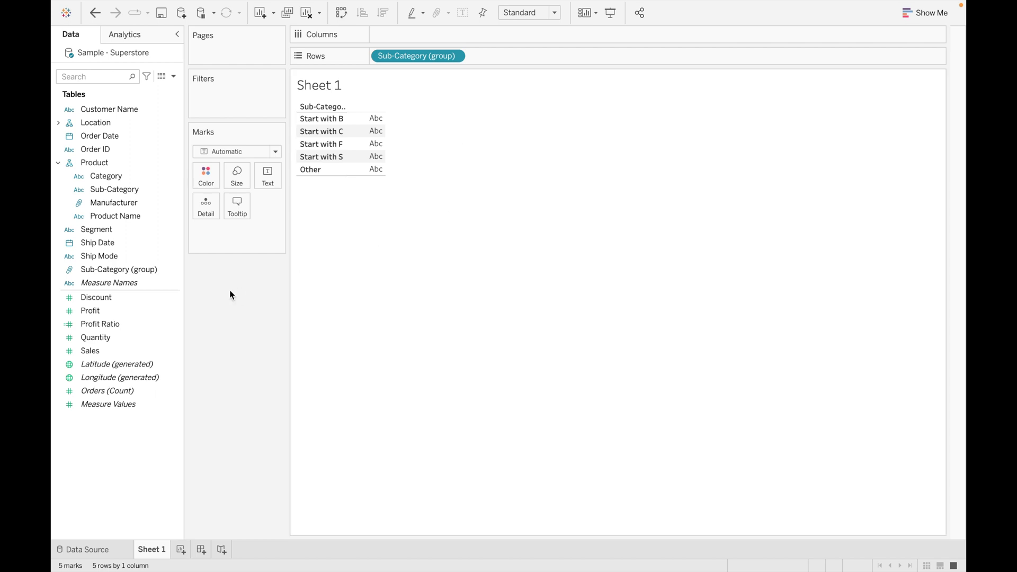
click(115, 338)
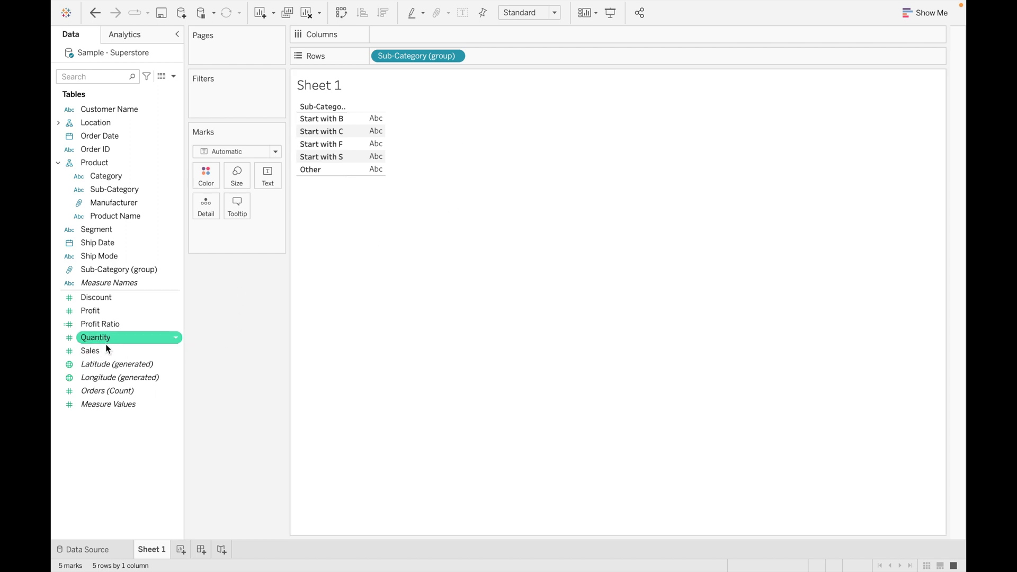
double_click(103, 352)
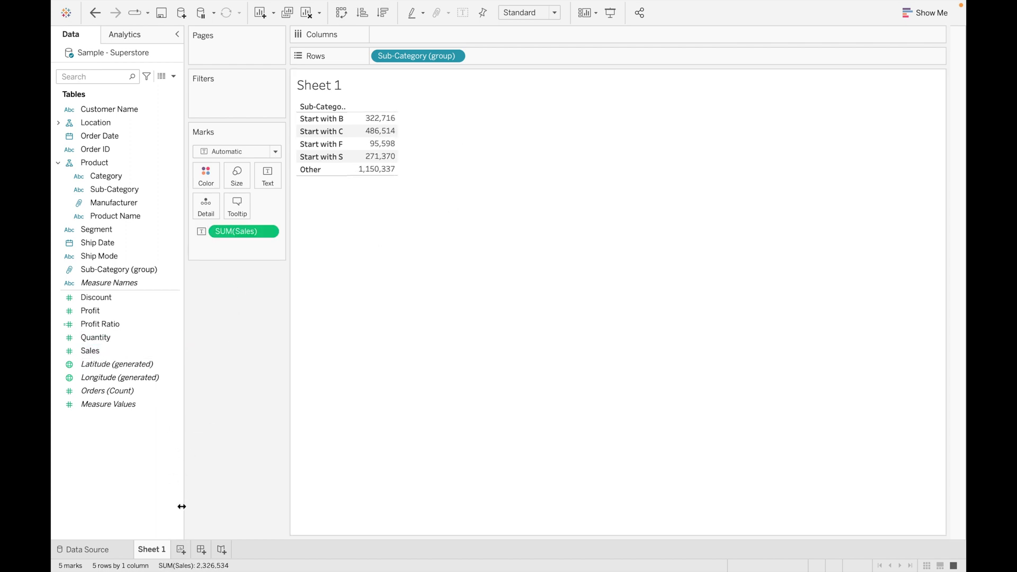
double_click(160, 553)
text(Method)
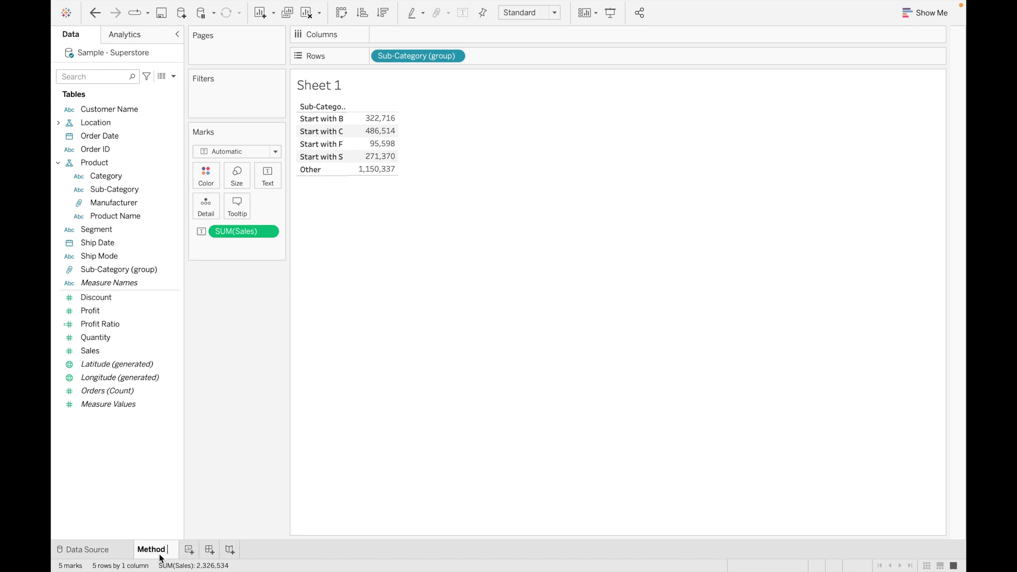
text( - 1)
Step: Add a new worksheet named Method - 2
click(195, 551)
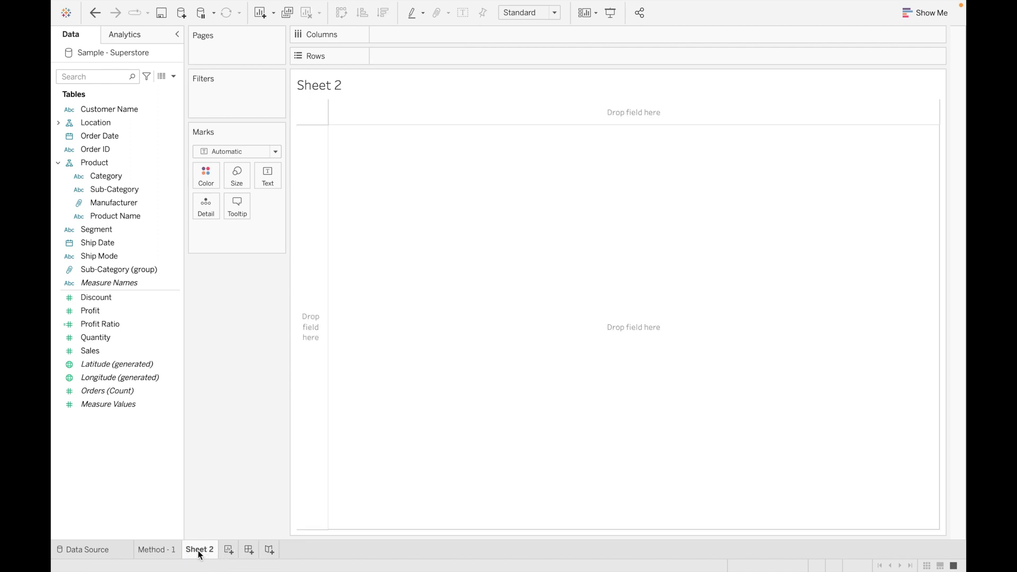
double_click(198, 551)
text(Method - 2)
click(231, 379)
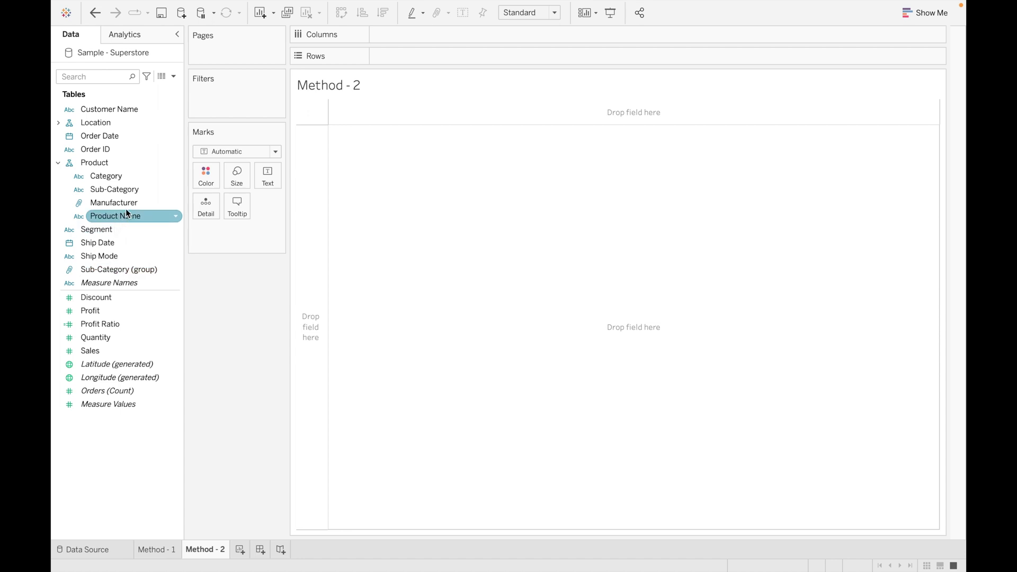
Step: Chart Sales as bars for each Sub-Category
double_click(131, 191)
click(110, 339)
ctrl+click(121, 351)
drag(131, 319, 411, 34)
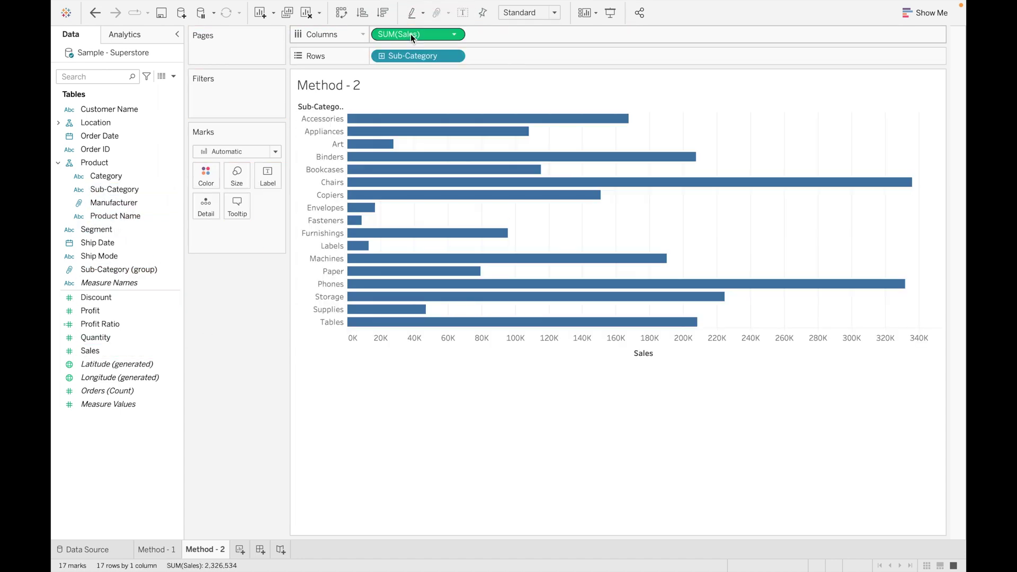
Step: Merge the Accessories and Appliances bars into one group
click(327, 121)
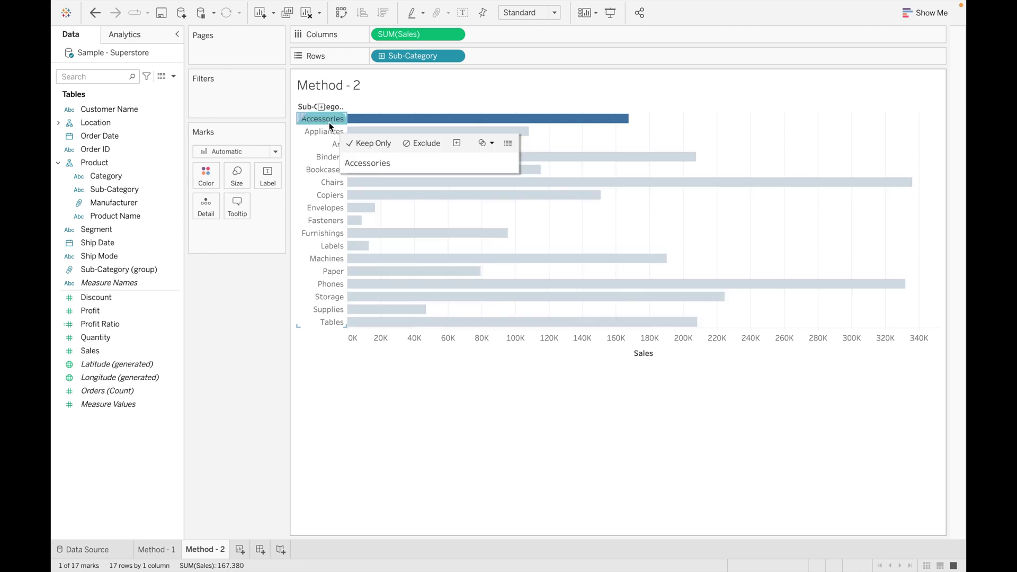
ctrl+click(326, 133)
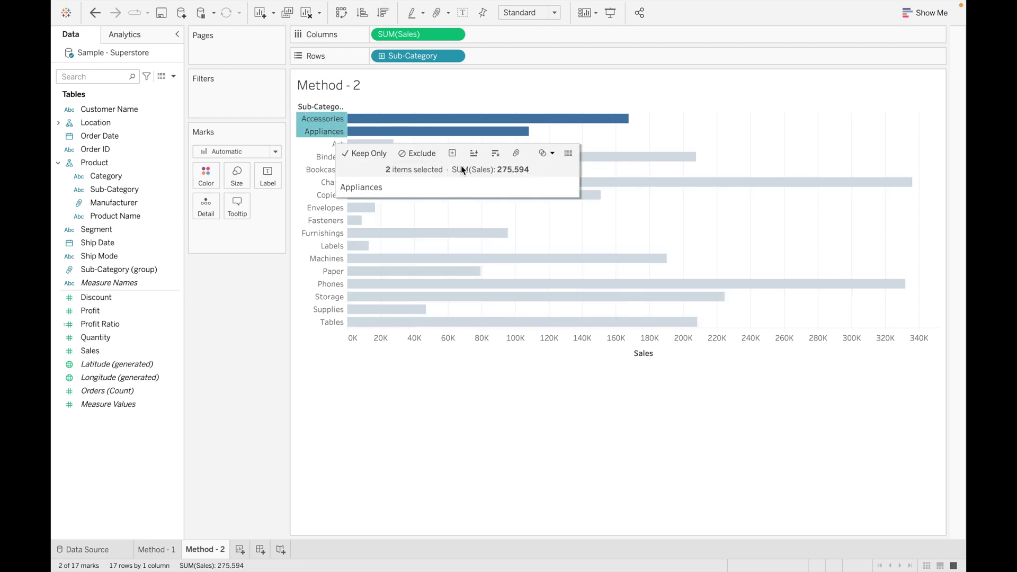
click(519, 158)
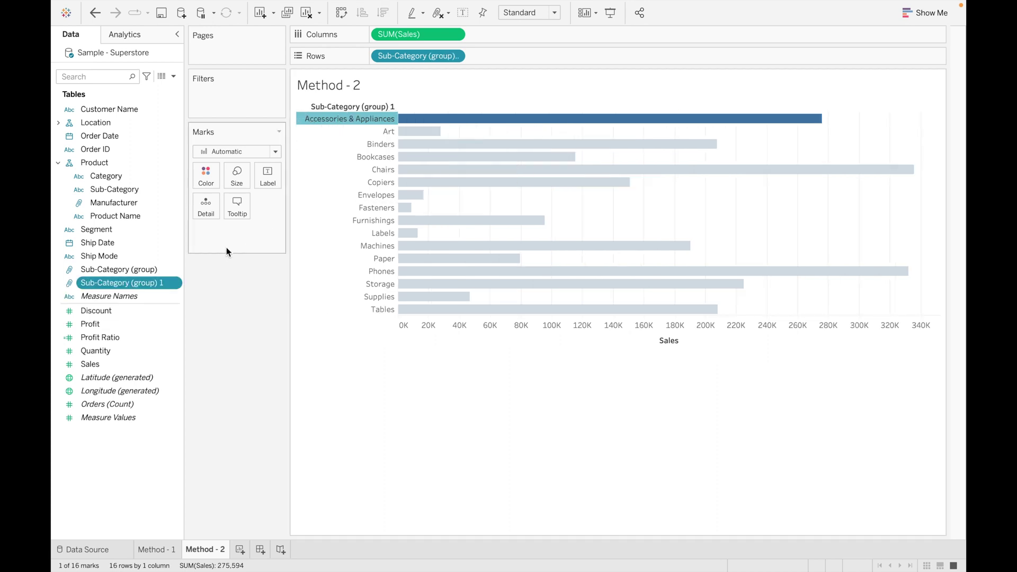
Step: Merge Binders and Bookcases into one bar and add a blank worksheet
click(383, 148)
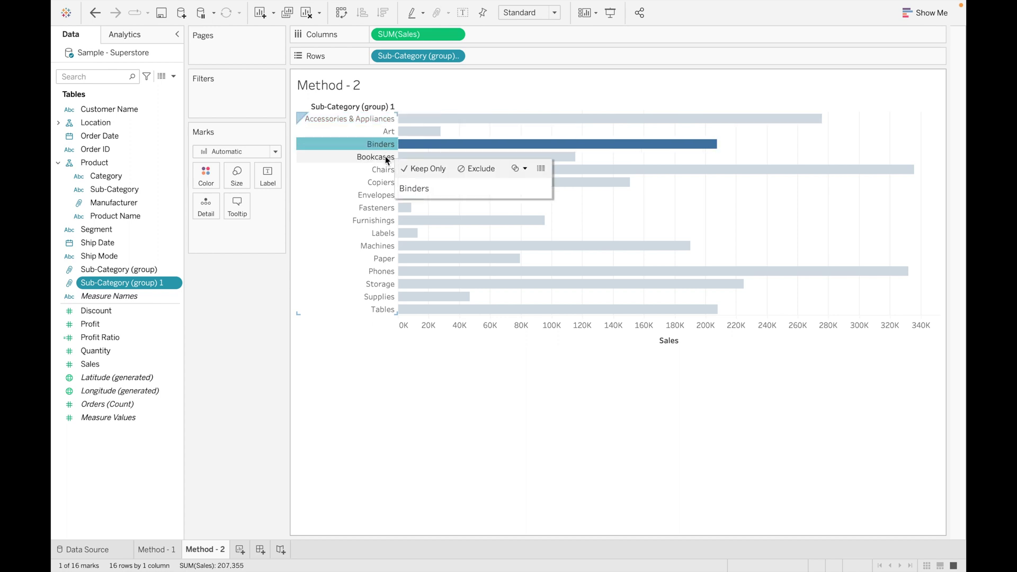
ctrl+click(386, 157)
right_click(386, 160)
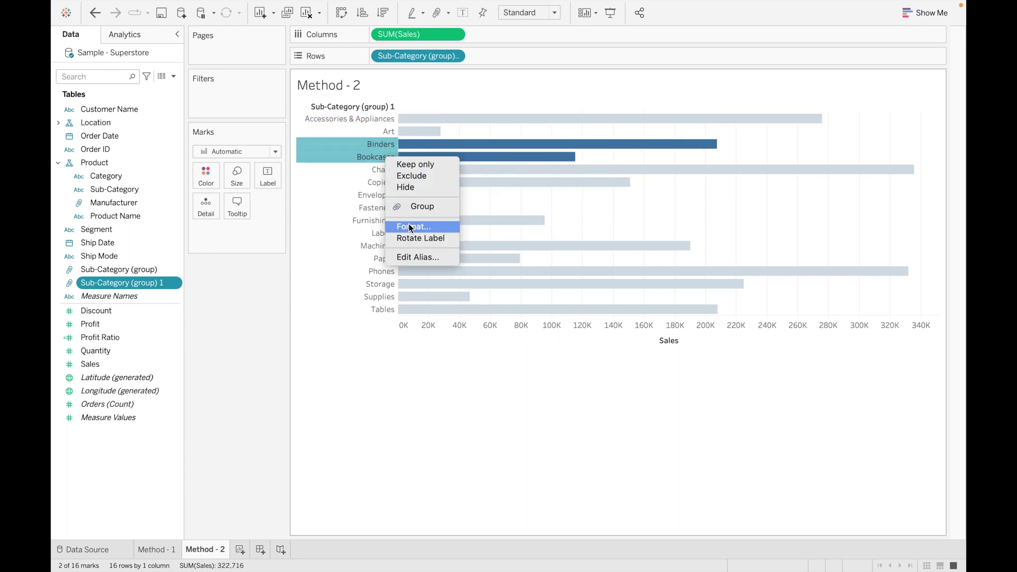
click(422, 207)
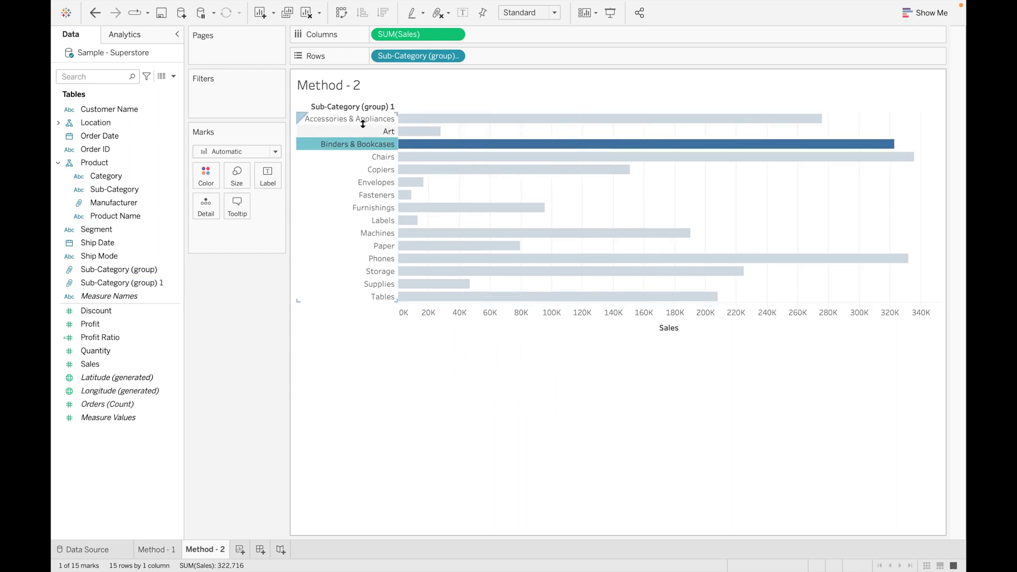
click(329, 234)
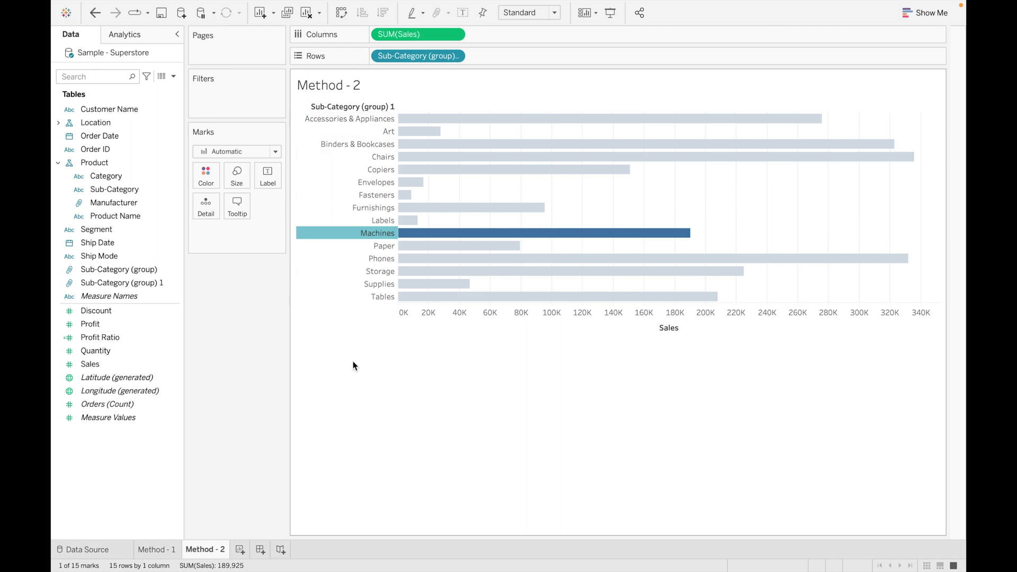
click(240, 549)
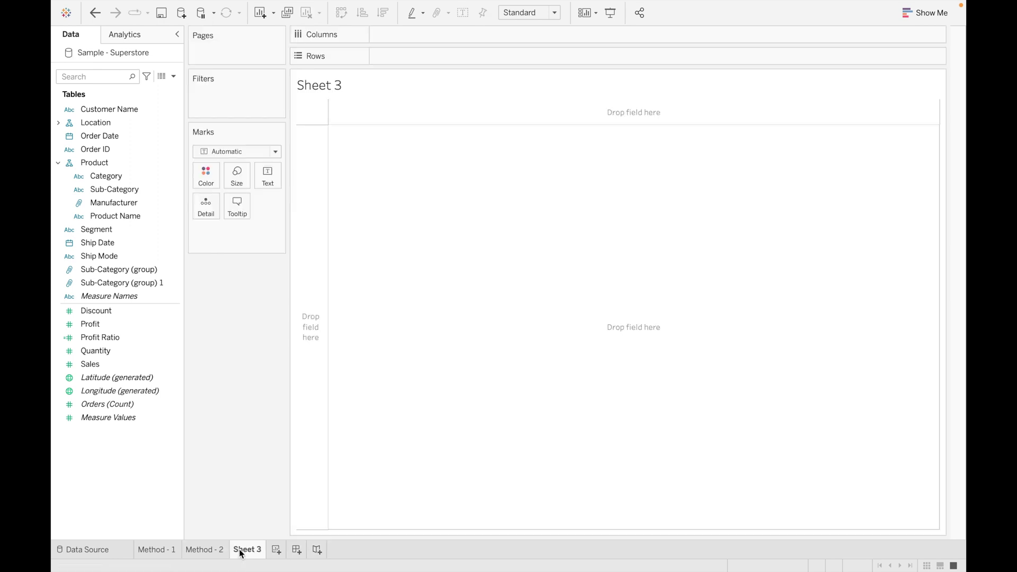
Step: Rename the sheet Method - 3 and chart vertical Sales bars by Sub-Category
double_click(240, 550)
text(Method )
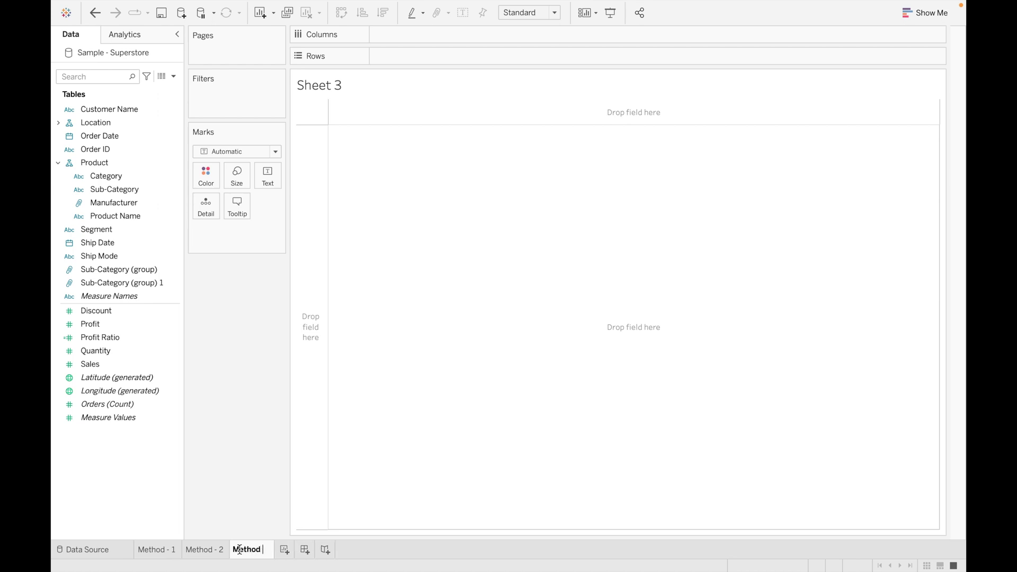
text(- 3)
key(Return)
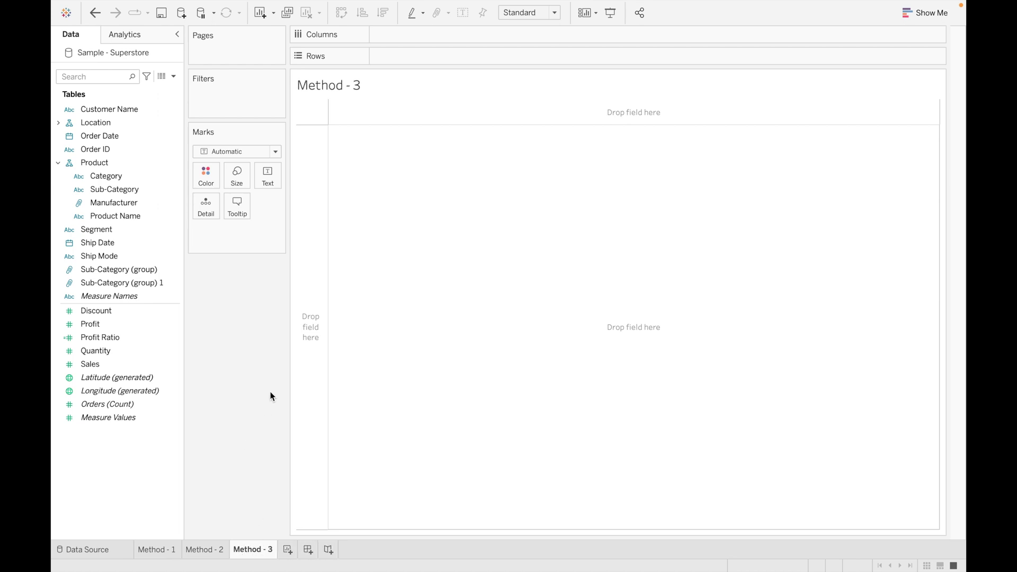
click(145, 255)
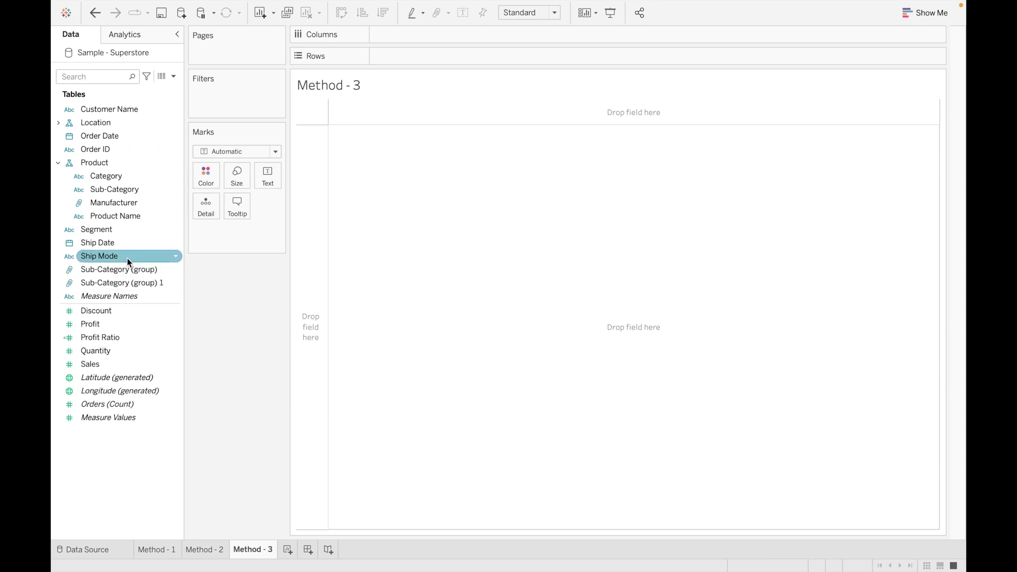
drag(135, 189, 462, 59)
drag(92, 364, 410, 30)
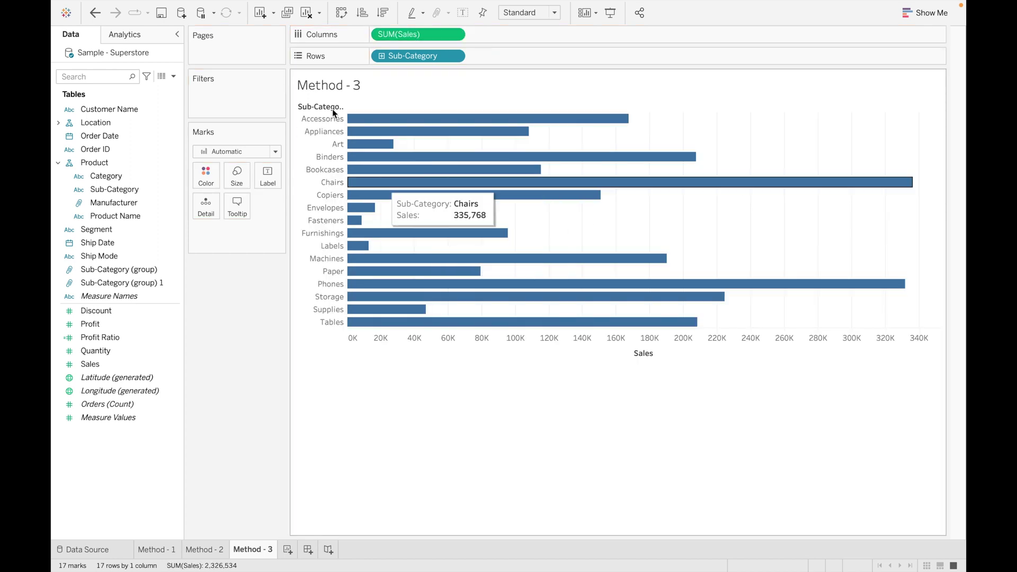
click(342, 18)
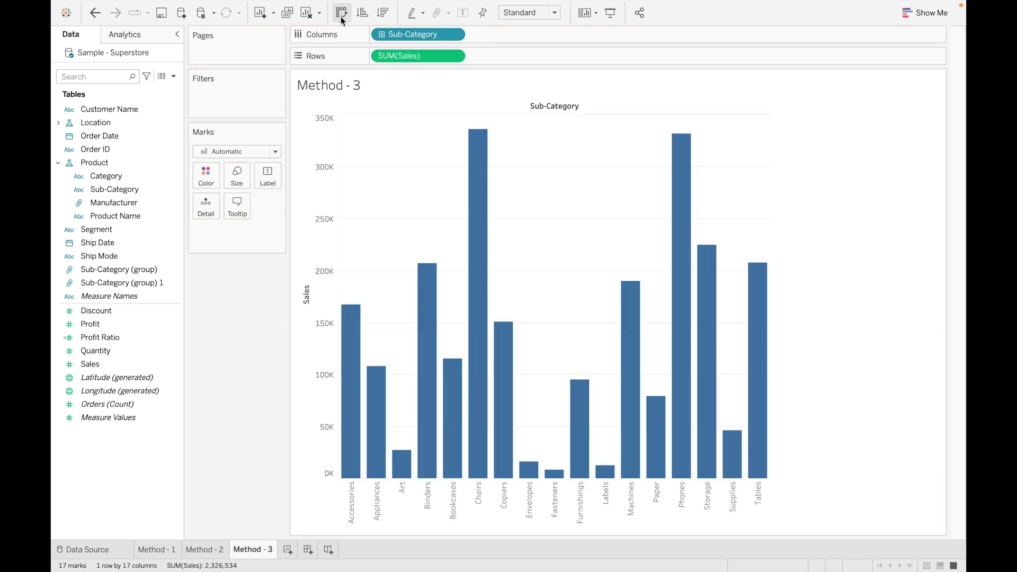
Step: Colour-group the Chairs, Copiers, Bookcases and Binders bars together
mouse_move(465, 302)
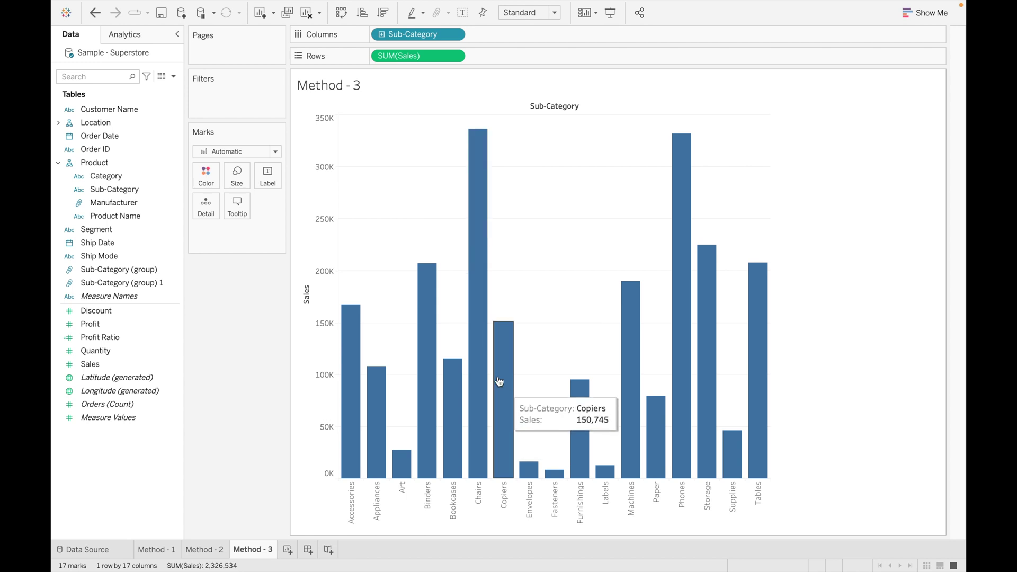
click(477, 365)
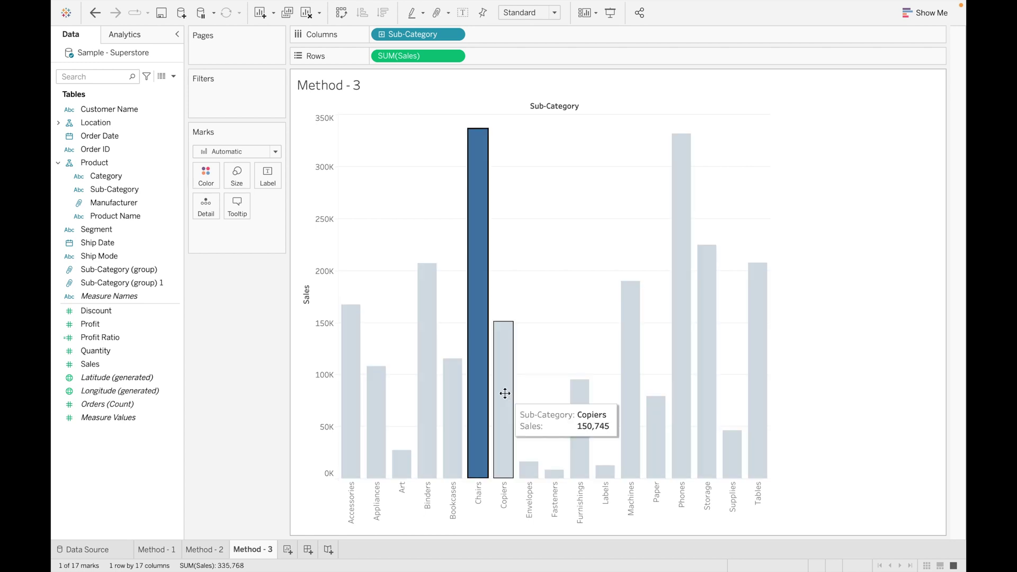
ctrl+click(506, 399)
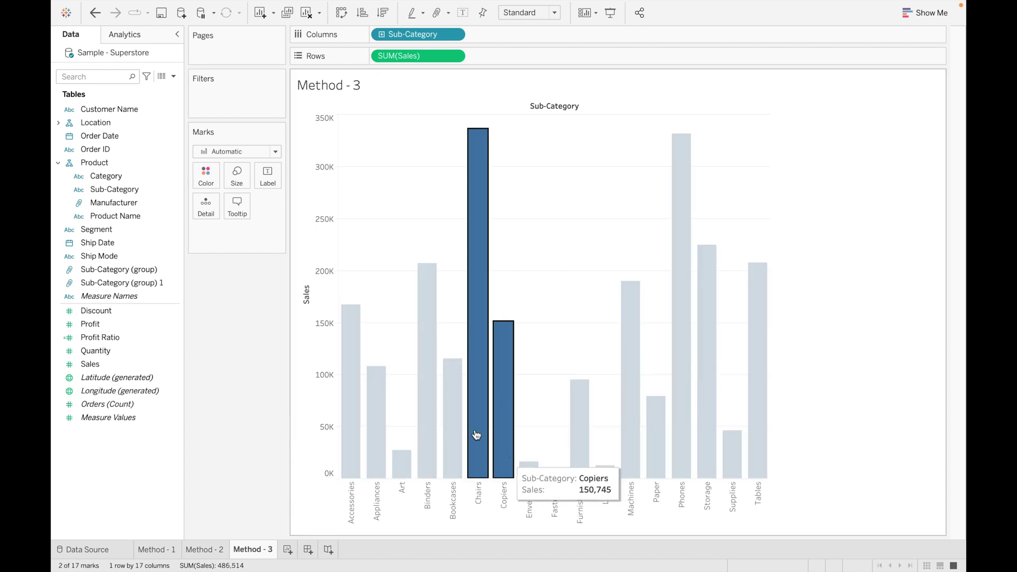
ctrl+click(453, 408)
ctrl+click(435, 411)
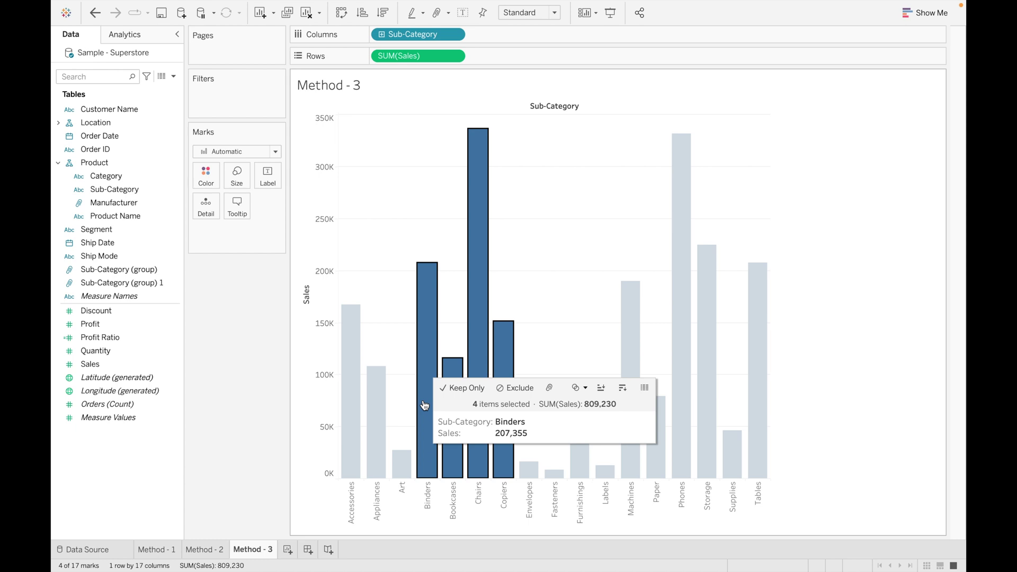
click(550, 388)
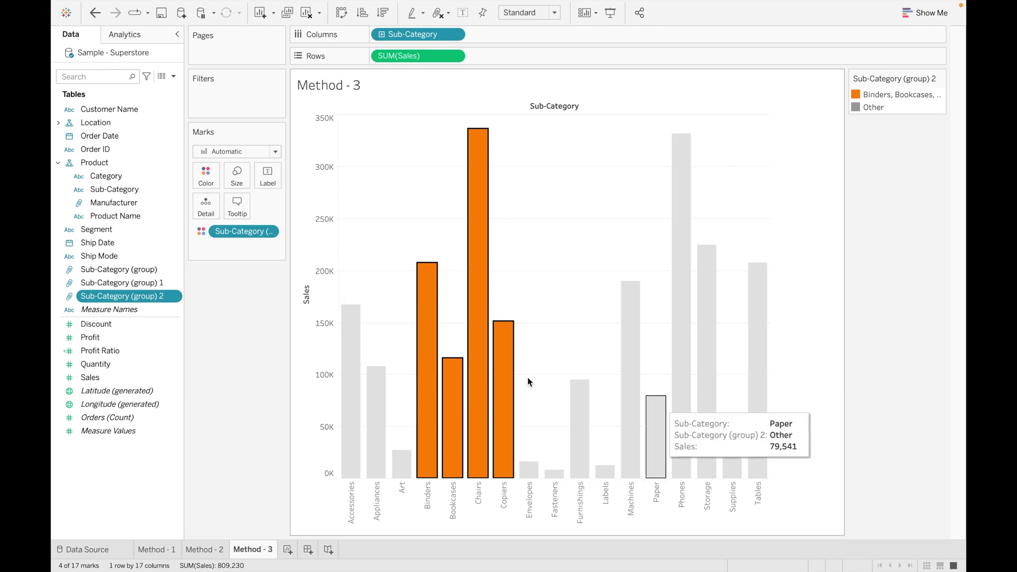
key(Escape)
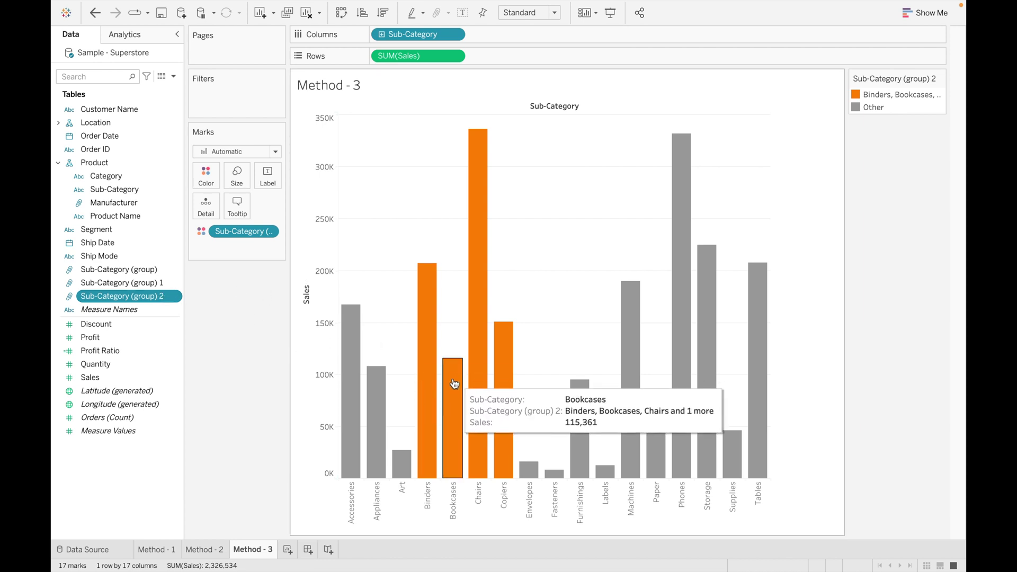
Step: Switch to the Use-case presentation slide and back to Tableau
mouse_move(433, 398)
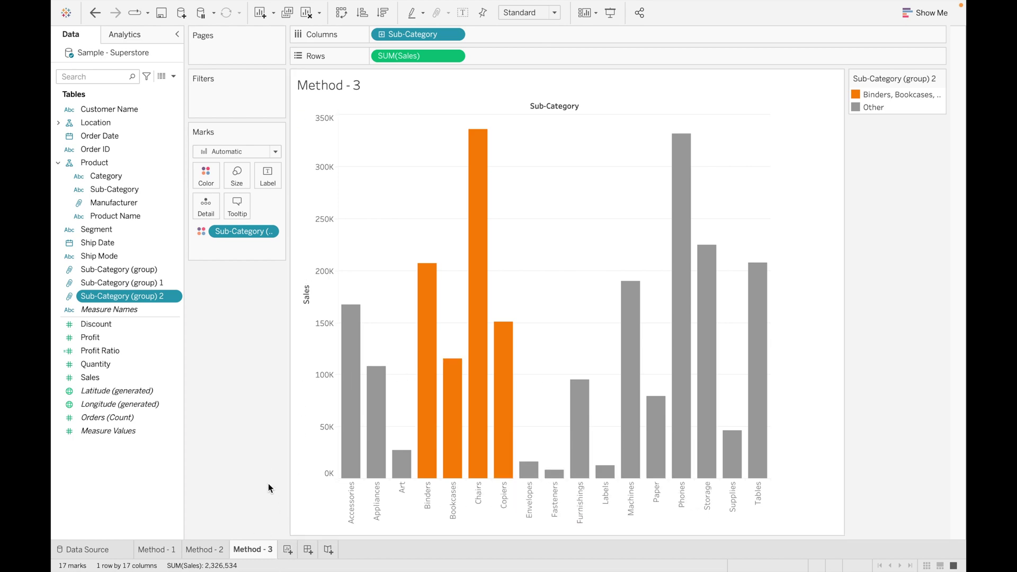
key(super+Tab)
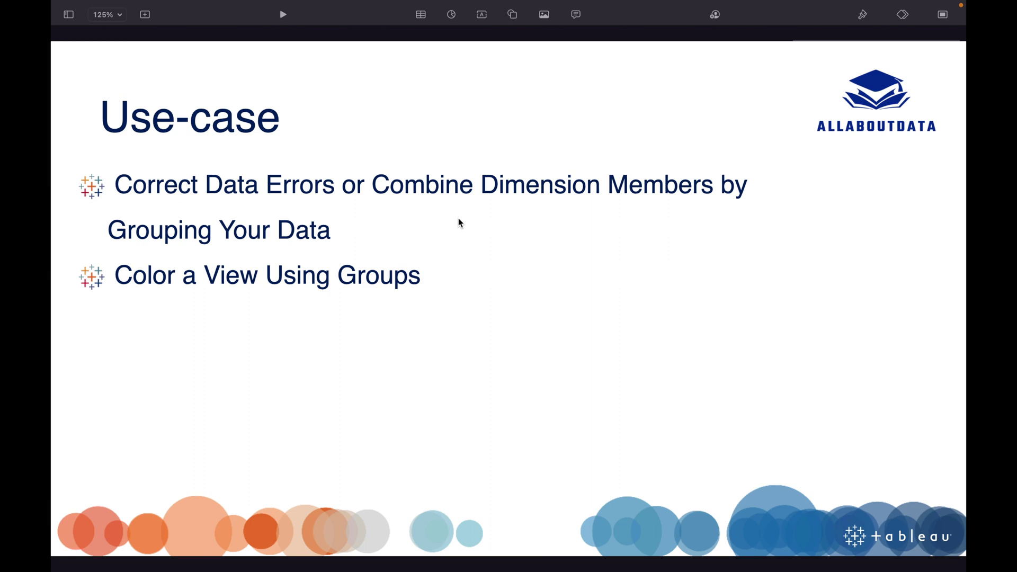
key(super+Tab)
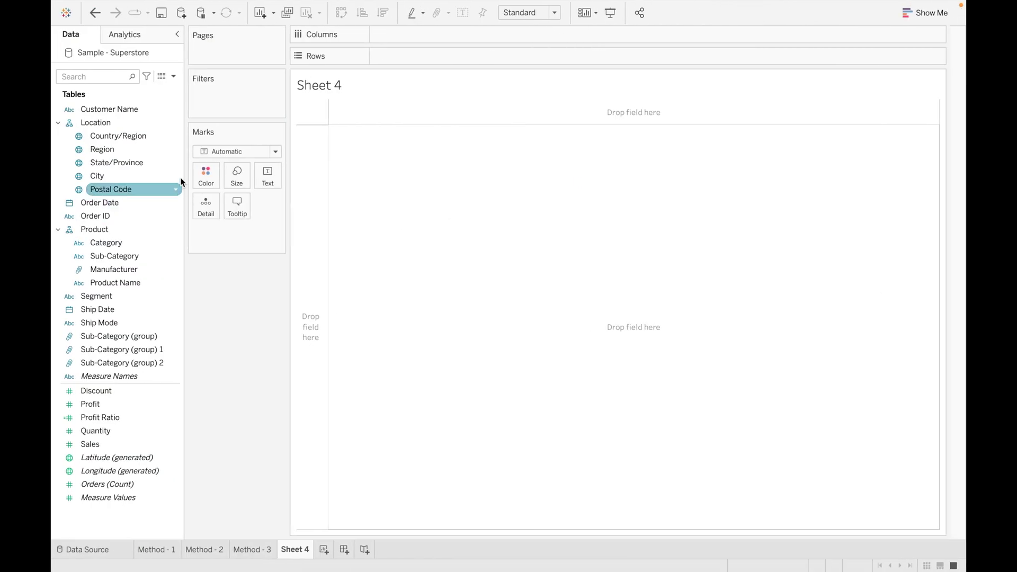
Step: List SUM(Sales) per State/Province and open Create Group for State/Province
drag(148, 163, 462, 56)
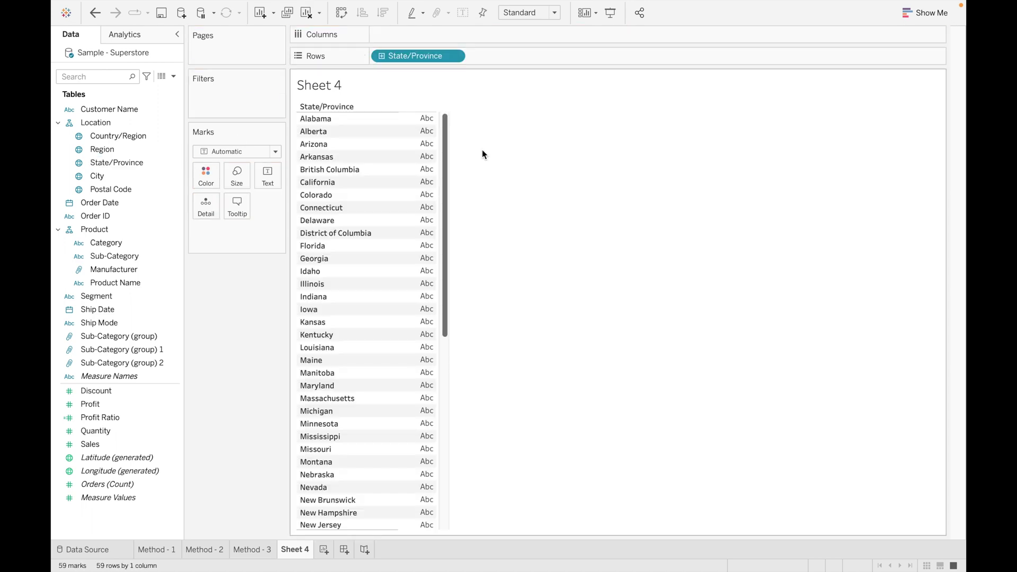
double_click(98, 444)
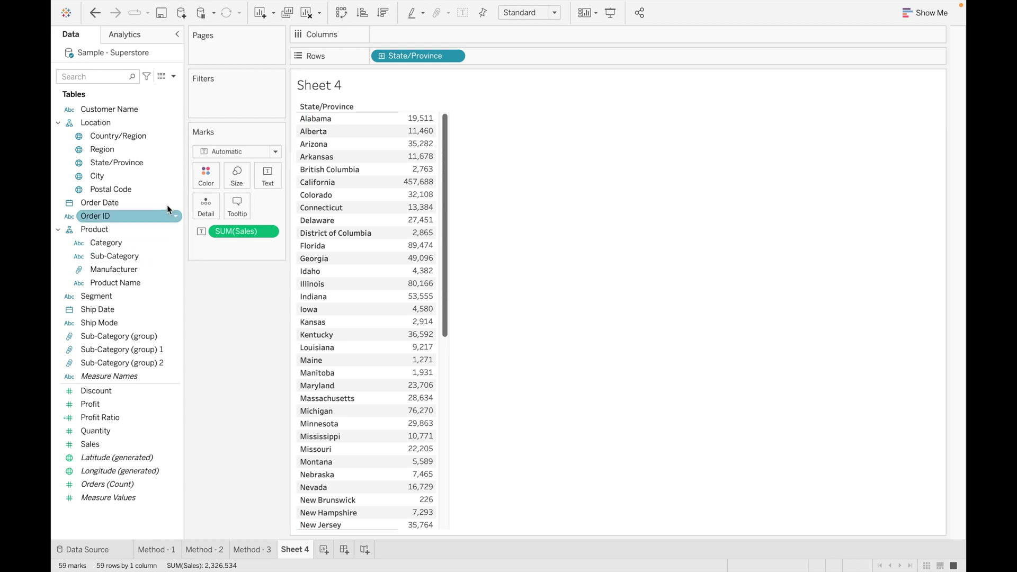
click(146, 163)
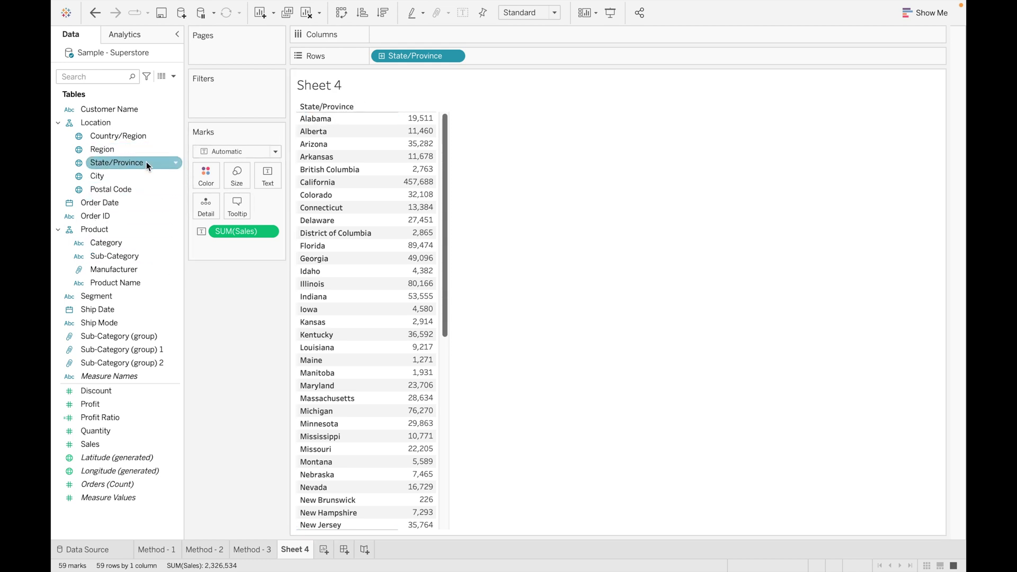
click(176, 163)
mouse_move(233, 255)
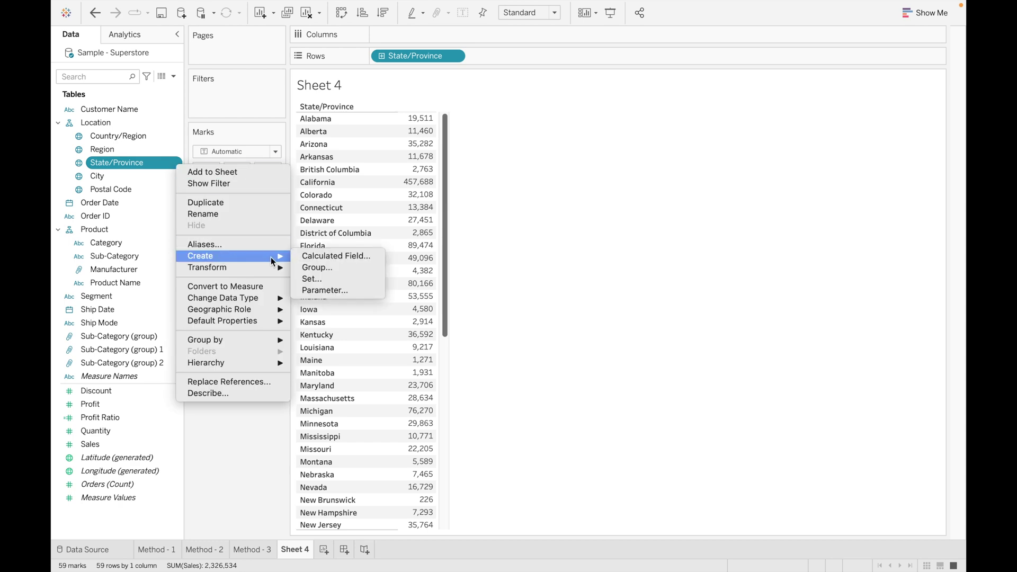
click(315, 268)
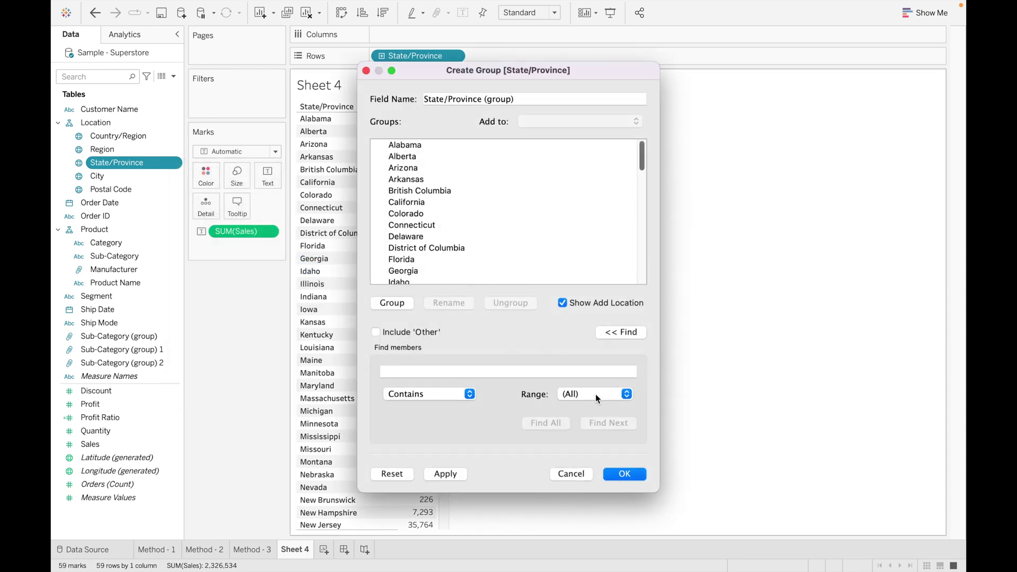
Step: Find all members matching 'colum' and group British Columbia with District of Columbia
click(495, 369)
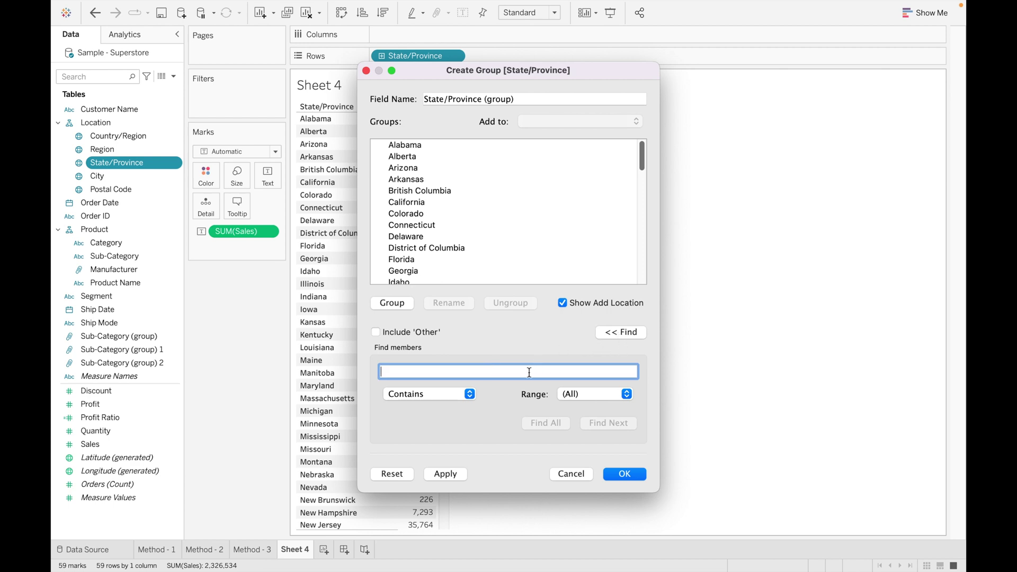
text(colum)
key(Return)
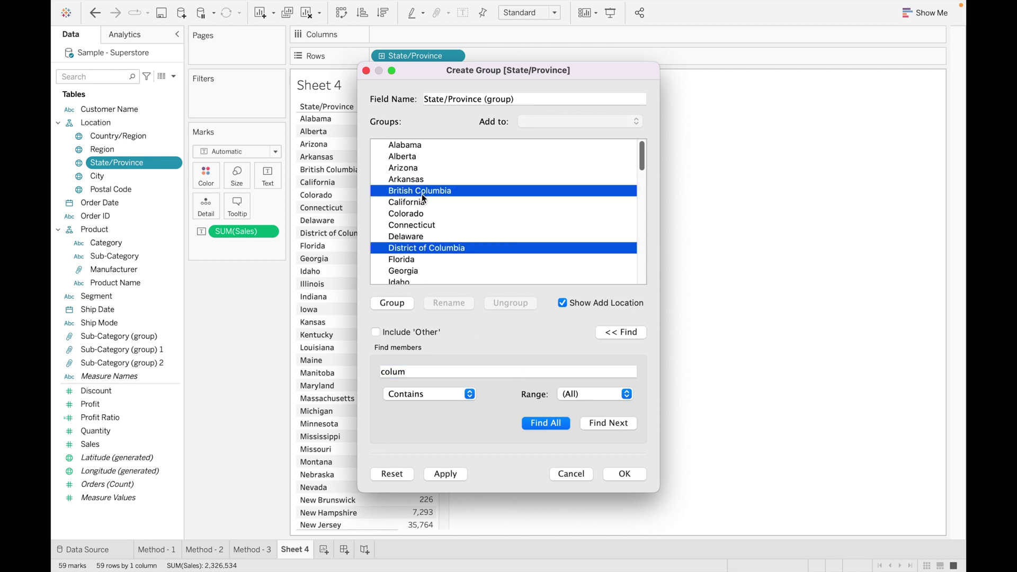
right_click(444, 193)
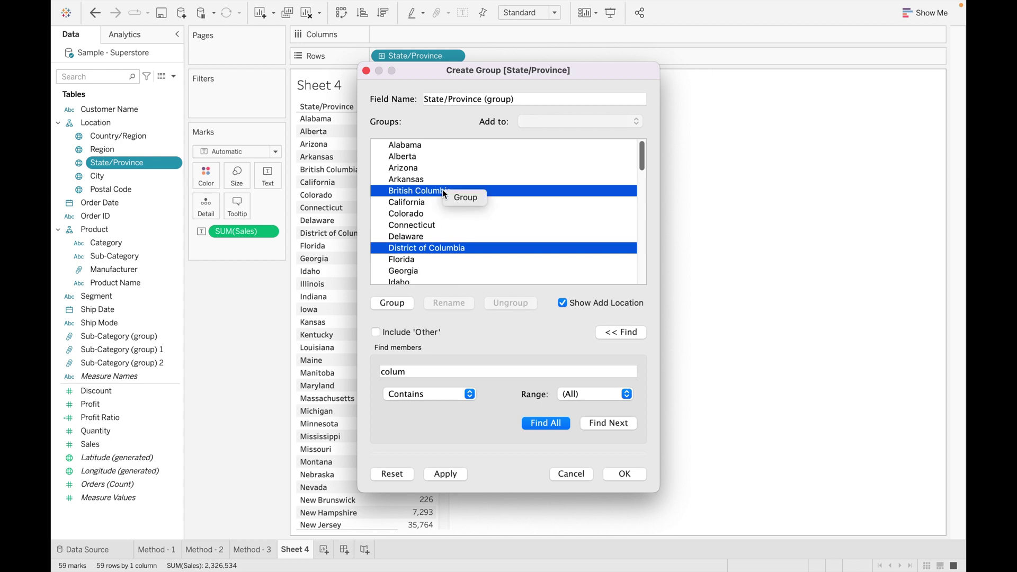
click(461, 198)
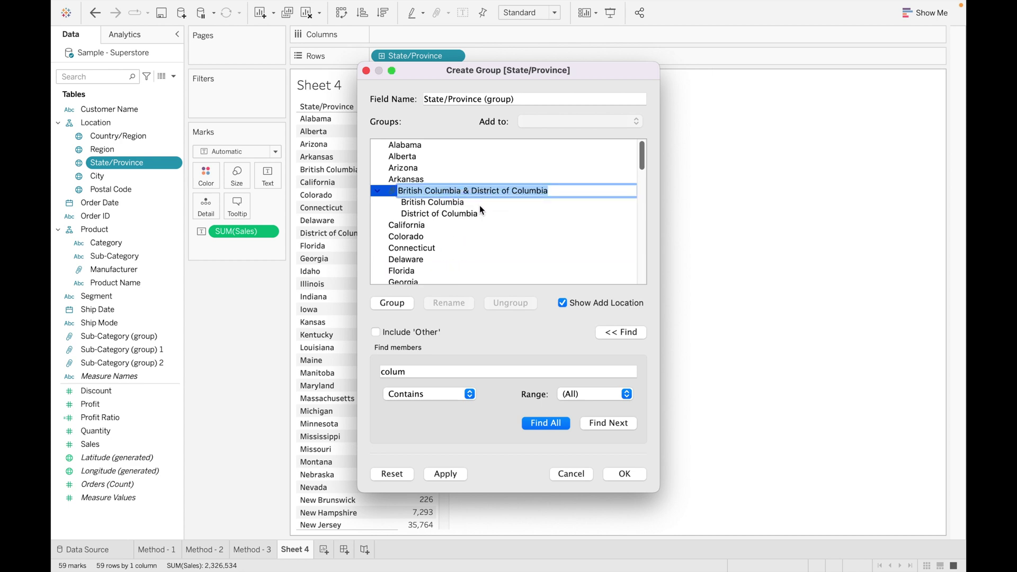
Step: Name the group 'Columbia', save it, and replace State/Province on Rows with State/Province (group)
key(BackSpace)
text(Columba)
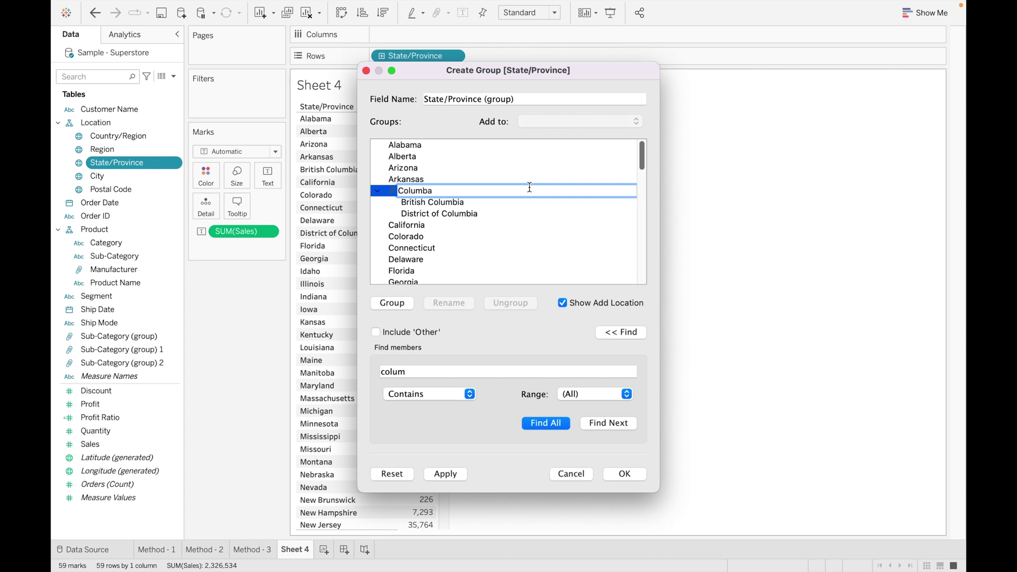
key(BackSpace)
text(ia)
click(526, 176)
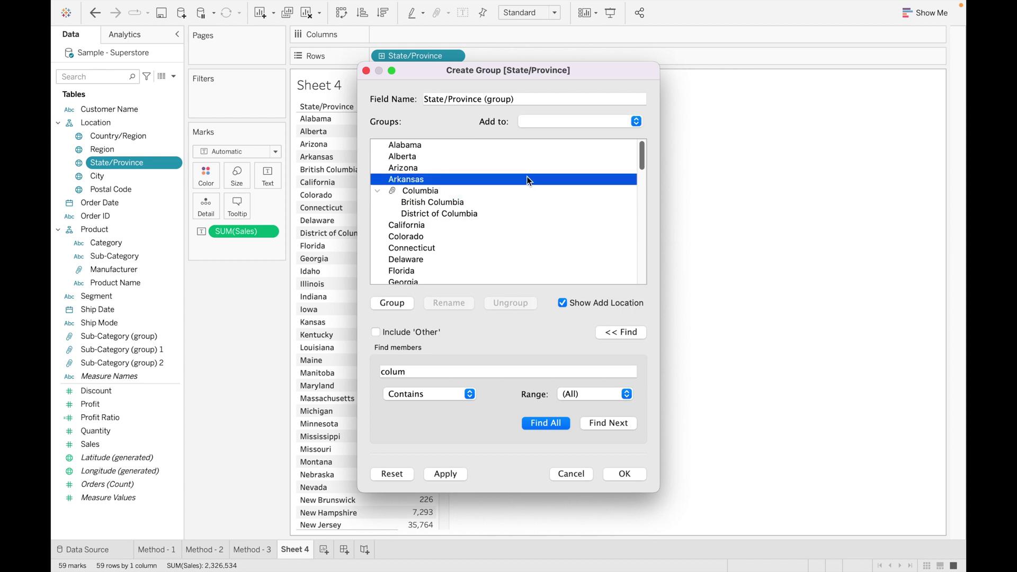
click(618, 474)
drag(408, 53, 215, 369)
drag(143, 335, 449, 59)
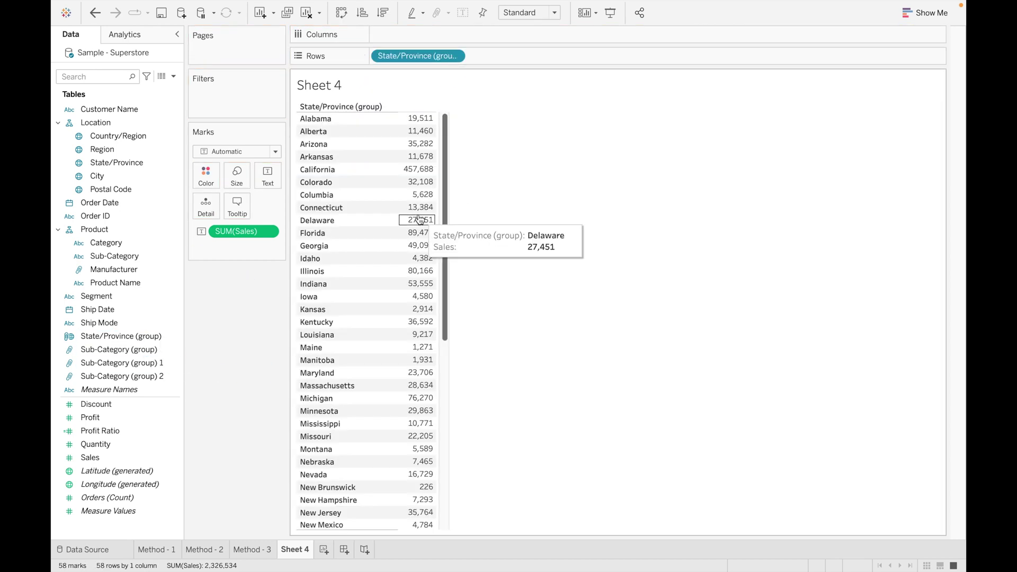